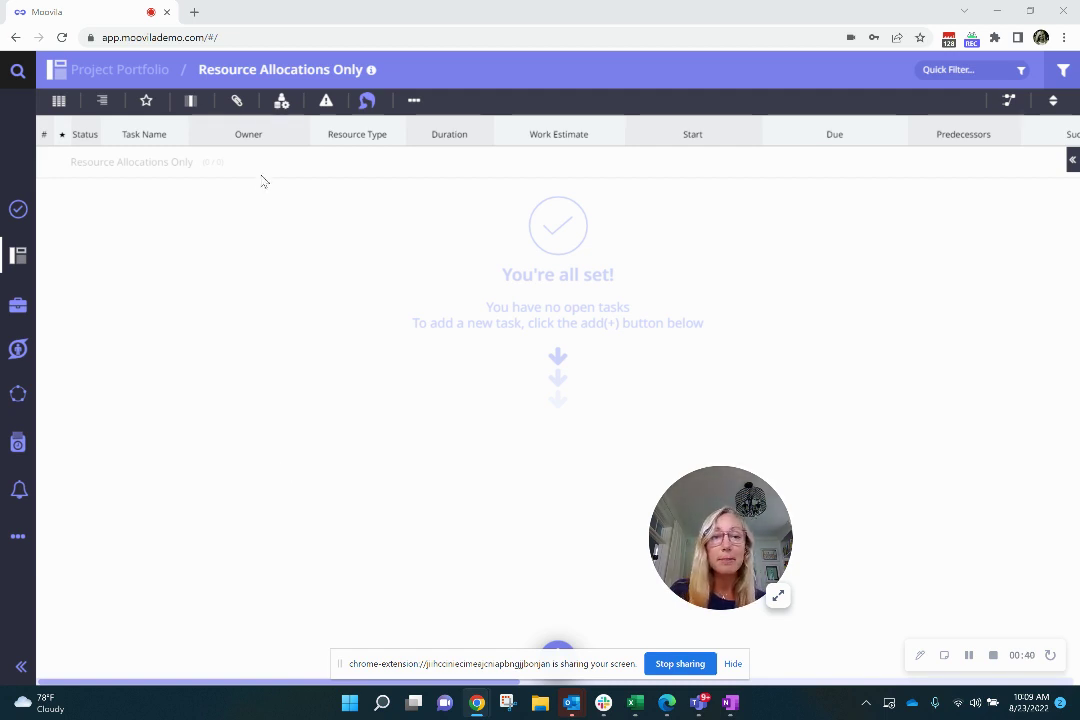
- Add a Labor line to the project's resource budget with resource type Project Manager and the project owner as its resource
{"action": "left_click", "coordinate": [277, 104]}
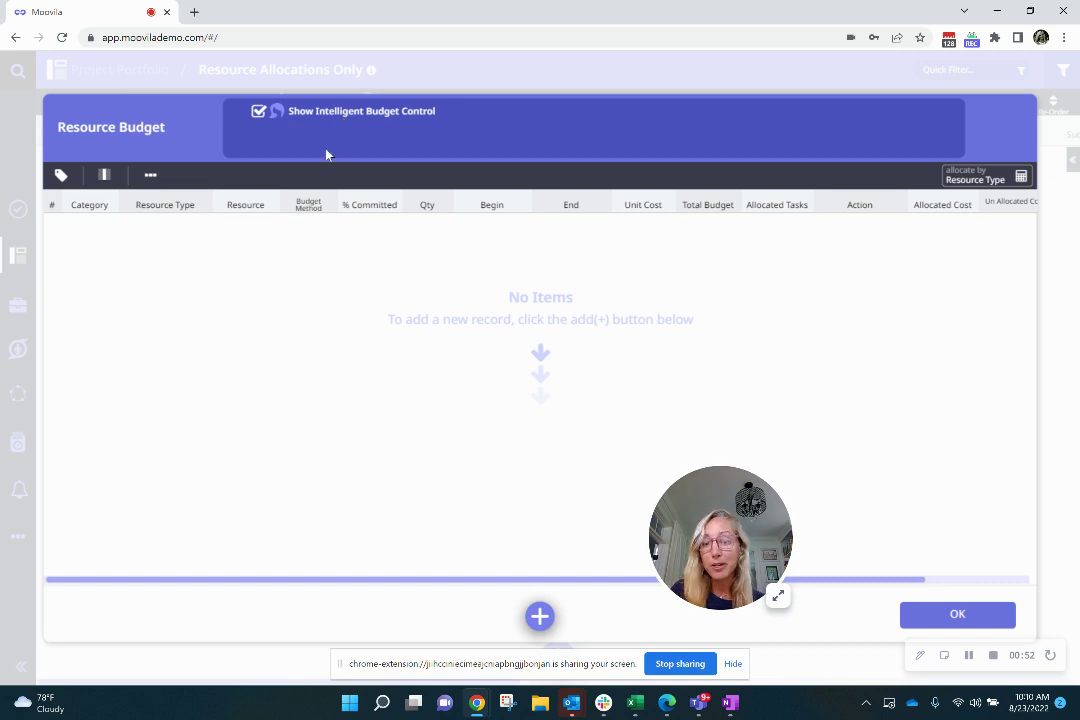
{"action": "left_click", "coordinate": [539, 616]}
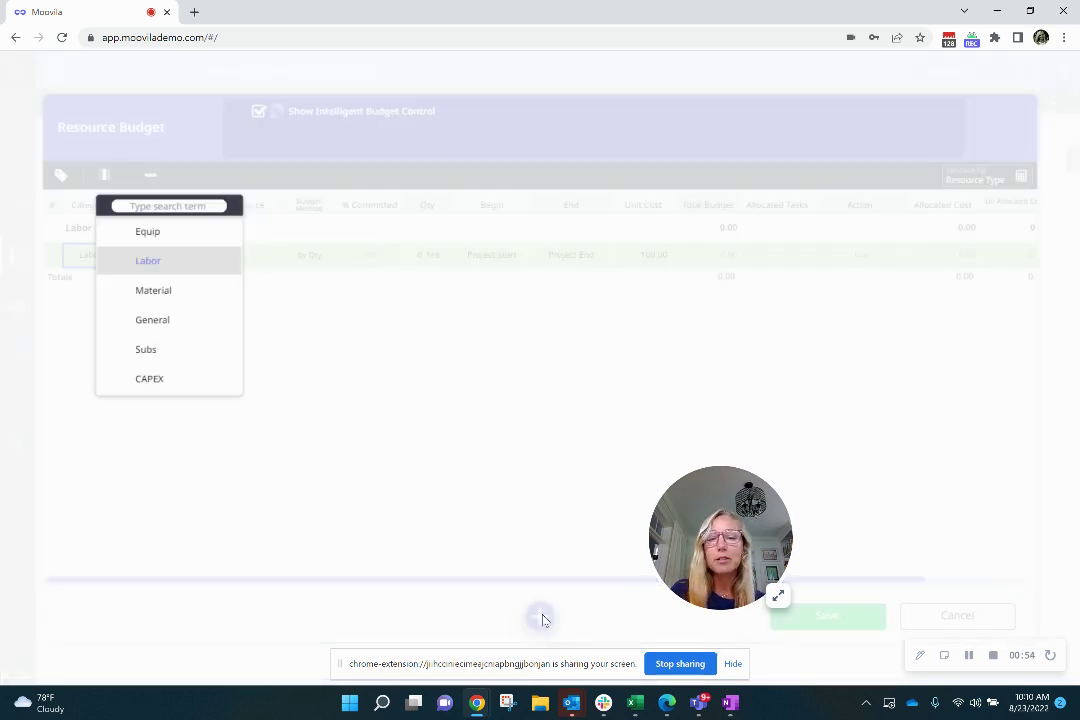
{"action": "left_click", "coordinate": [162, 260]}
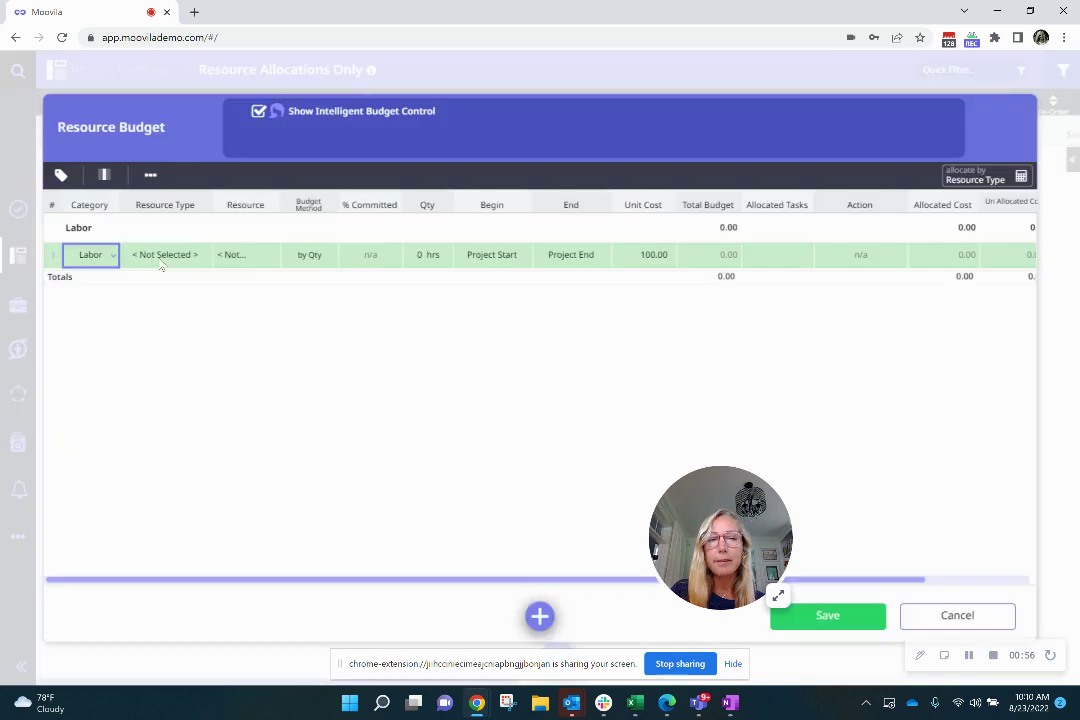
{"action": "left_click", "coordinate": [168, 258]}
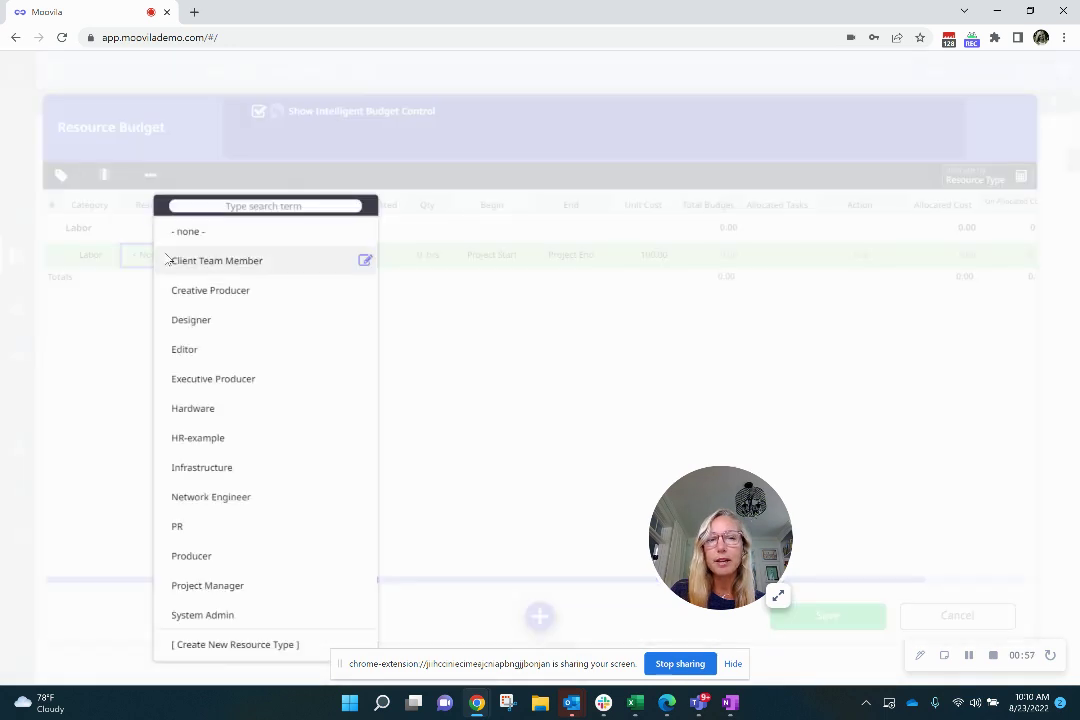
{"action": "left_click", "coordinate": [207, 586]}
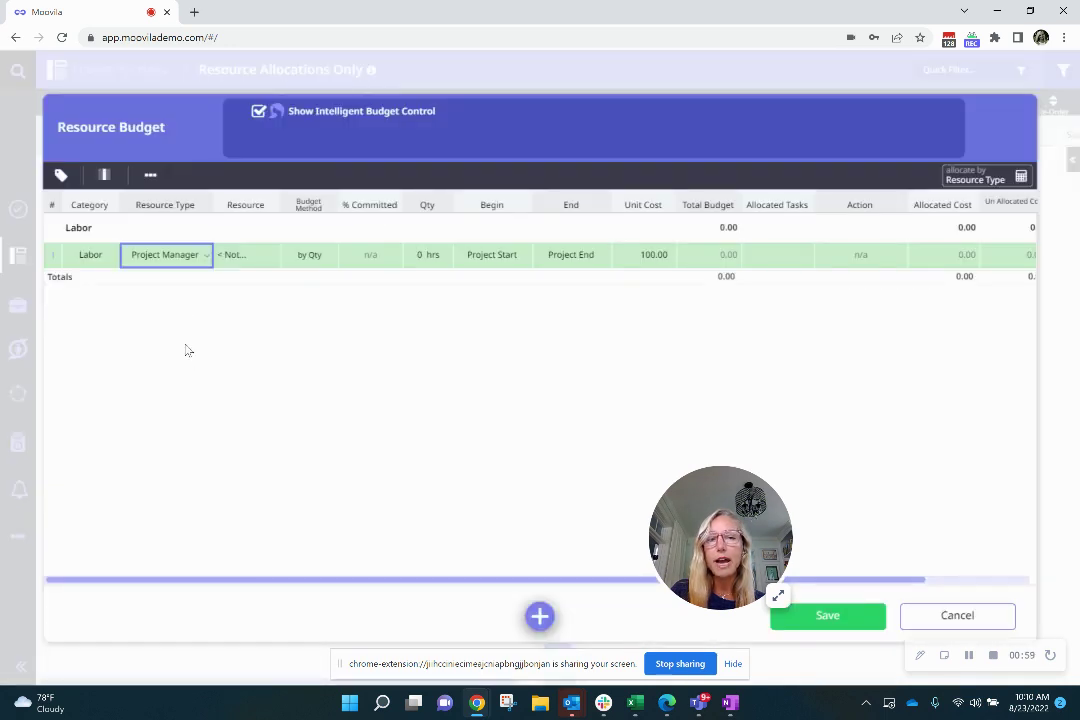
{"action": "left_click", "coordinate": [231, 254]}
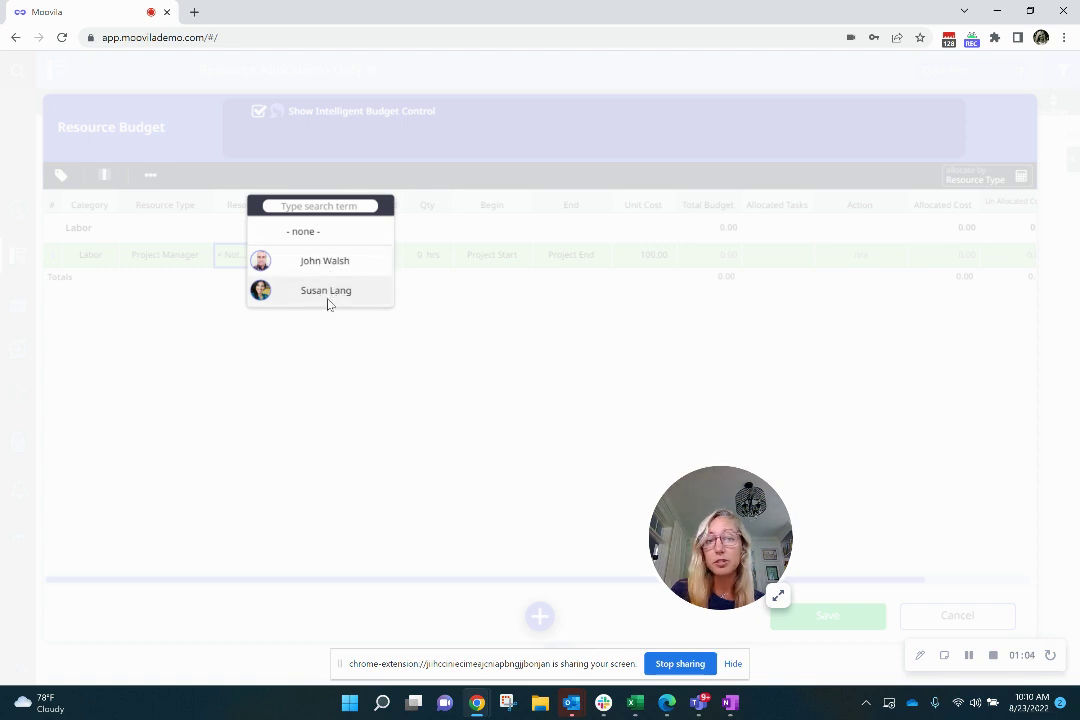
{"action": "left_click", "coordinate": [330, 306]}
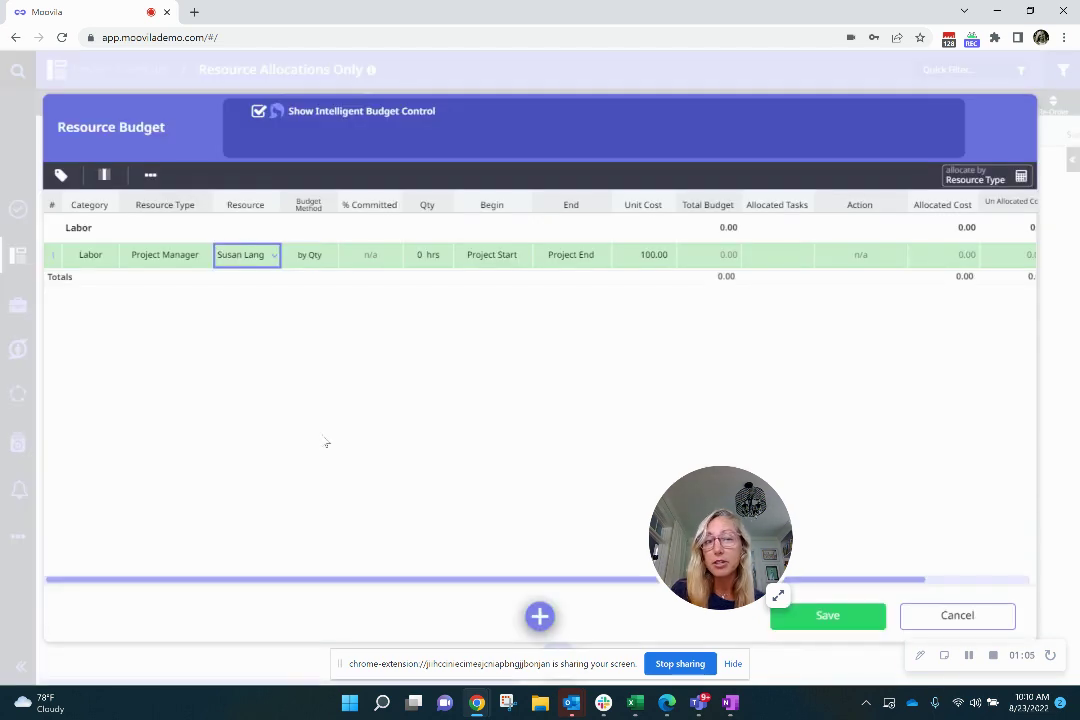
- Set the Project Manager line's budget method to Budget by % Committed at 25%
{"action": "left_click", "coordinate": [323, 257]}
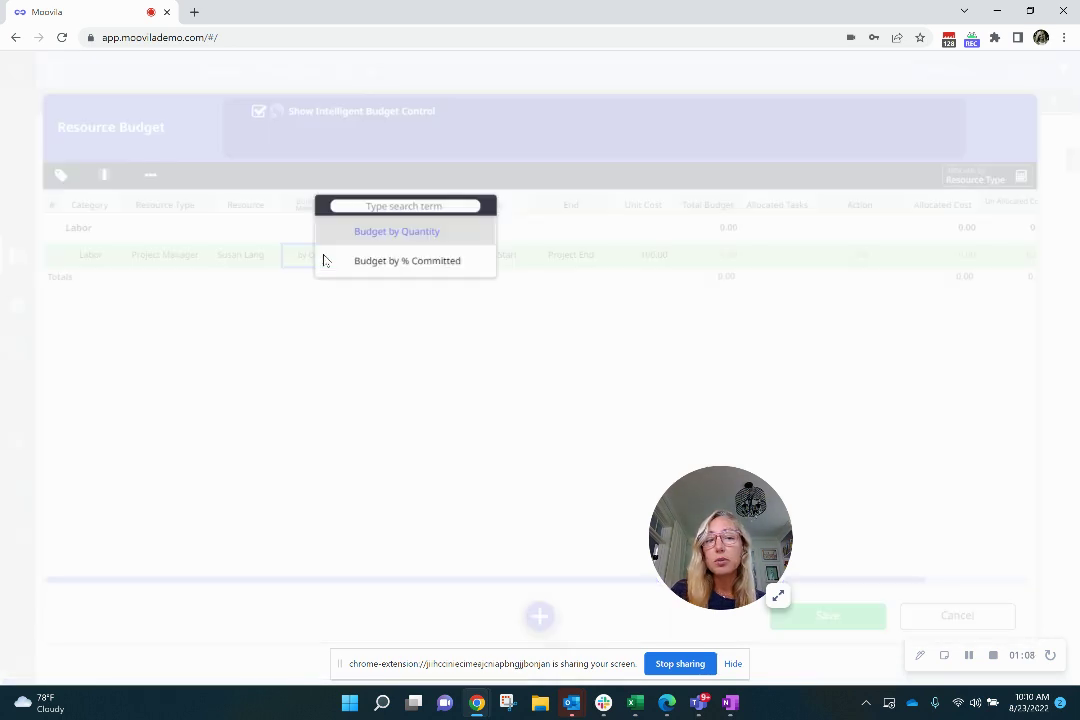
{"action": "left_click", "coordinate": [425, 263]}
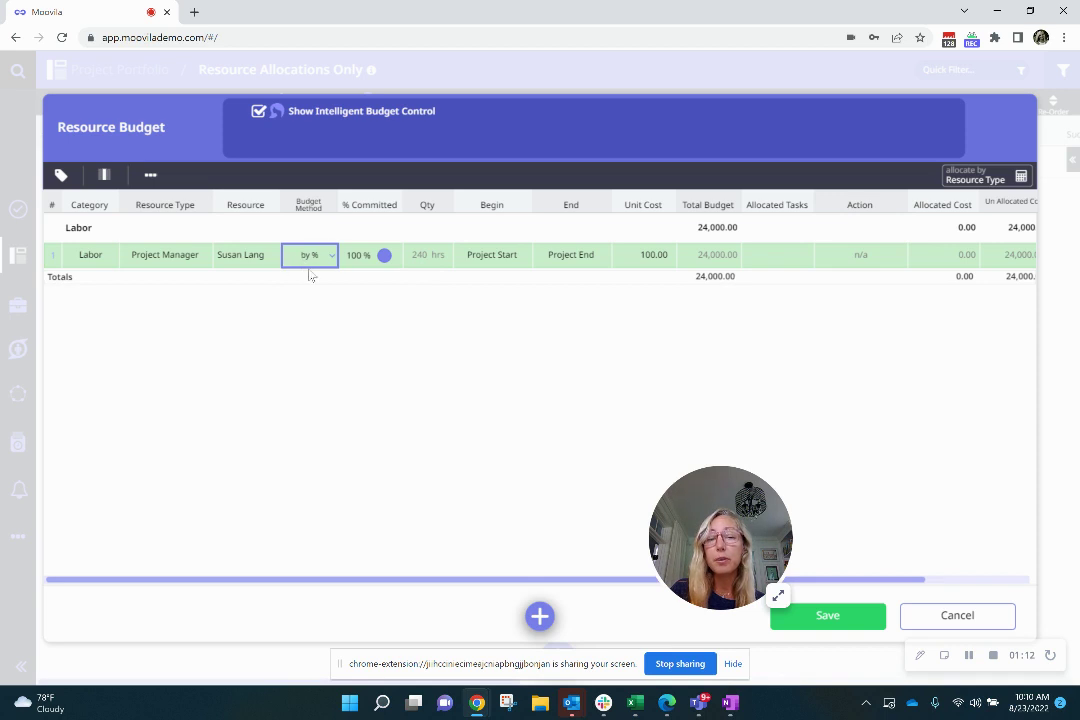
{"action": "left_click", "coordinate": [390, 262]}
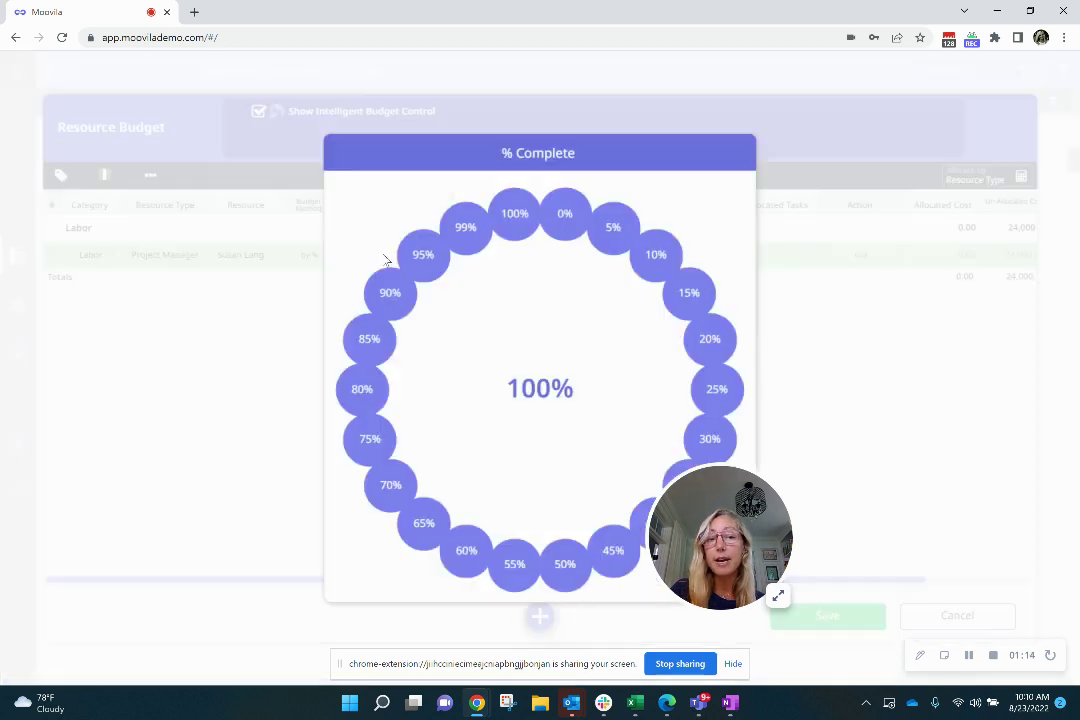
{"action": "left_click", "coordinate": [733, 398]}
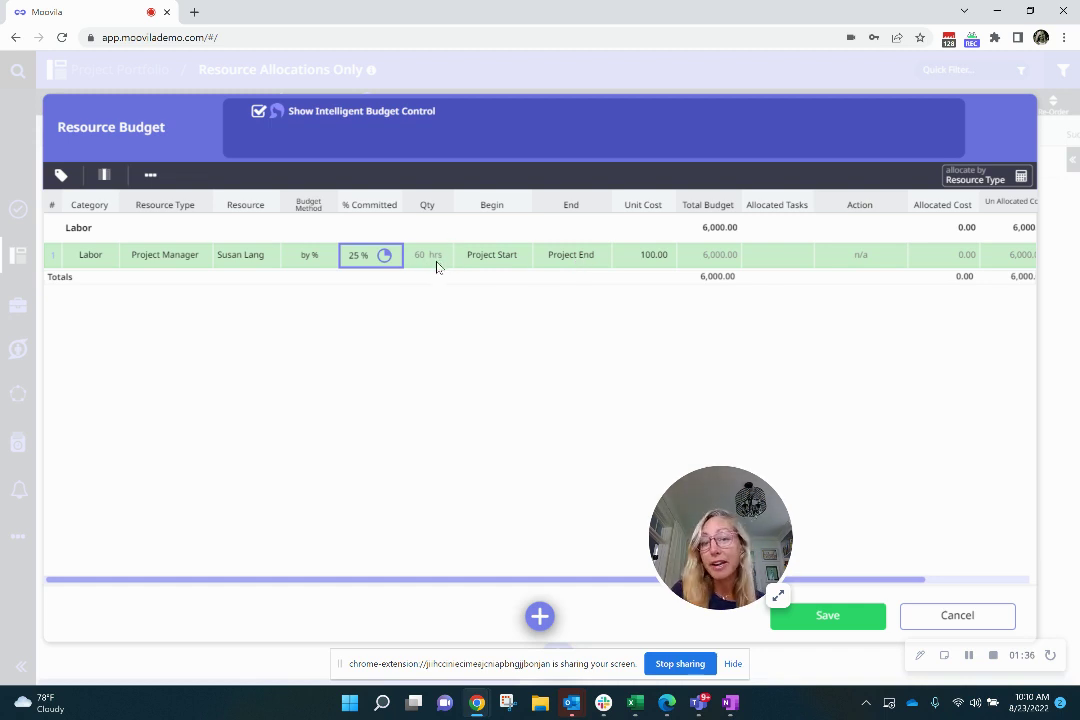
{"action": "left_click", "coordinate": [499, 257]}
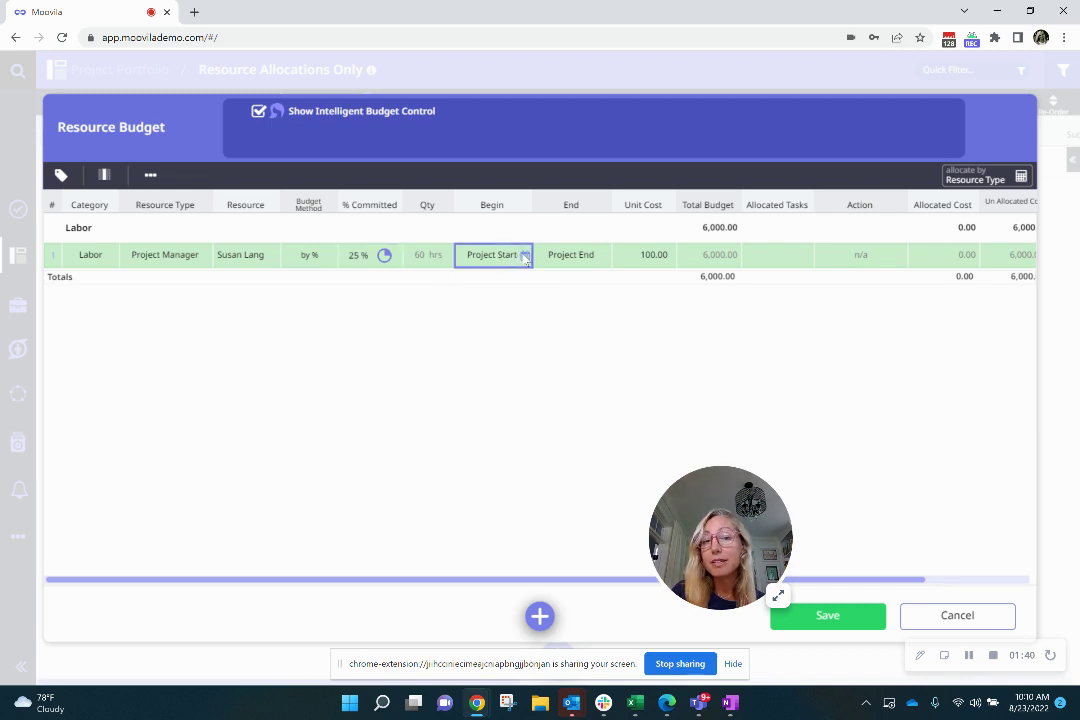
{"action": "left_click", "coordinate": [524, 257]}
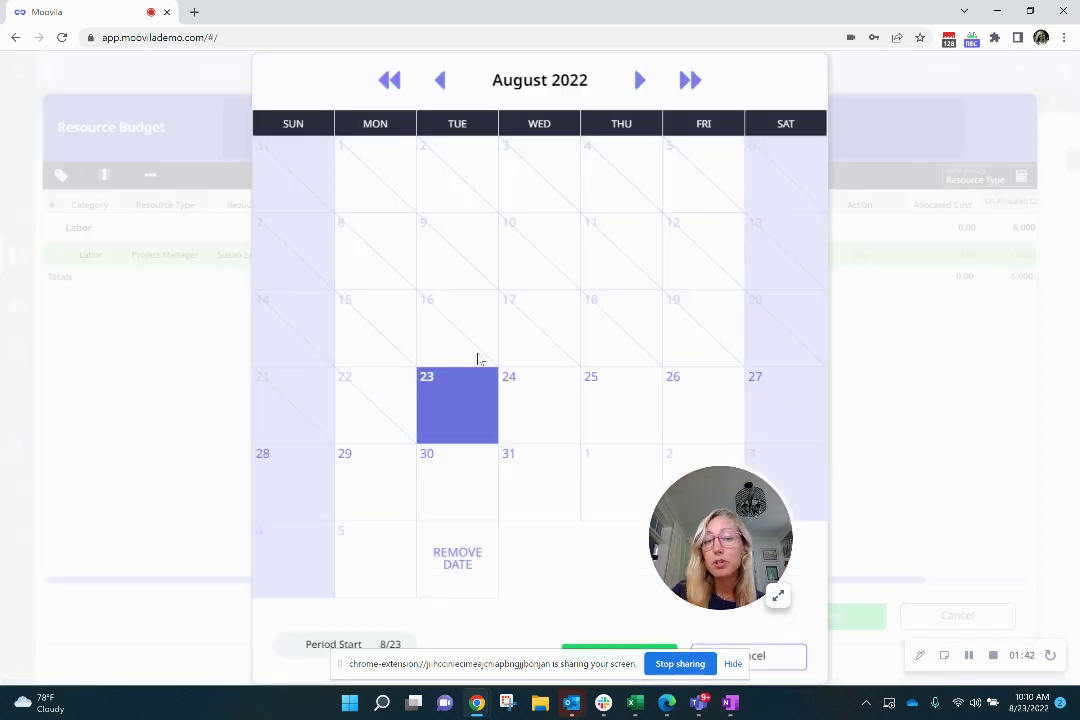
{"action": "left_click", "coordinate": [785, 656]}
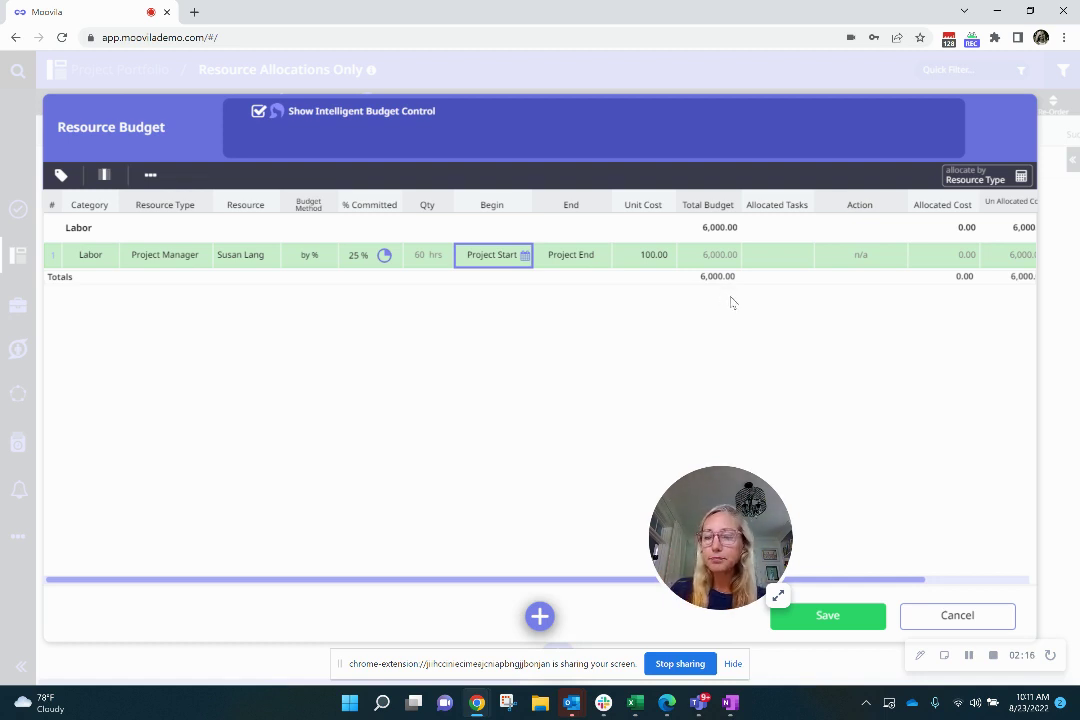
- Save the resource budget with the new Labor line
{"action": "left_click", "coordinate": [830, 618]}
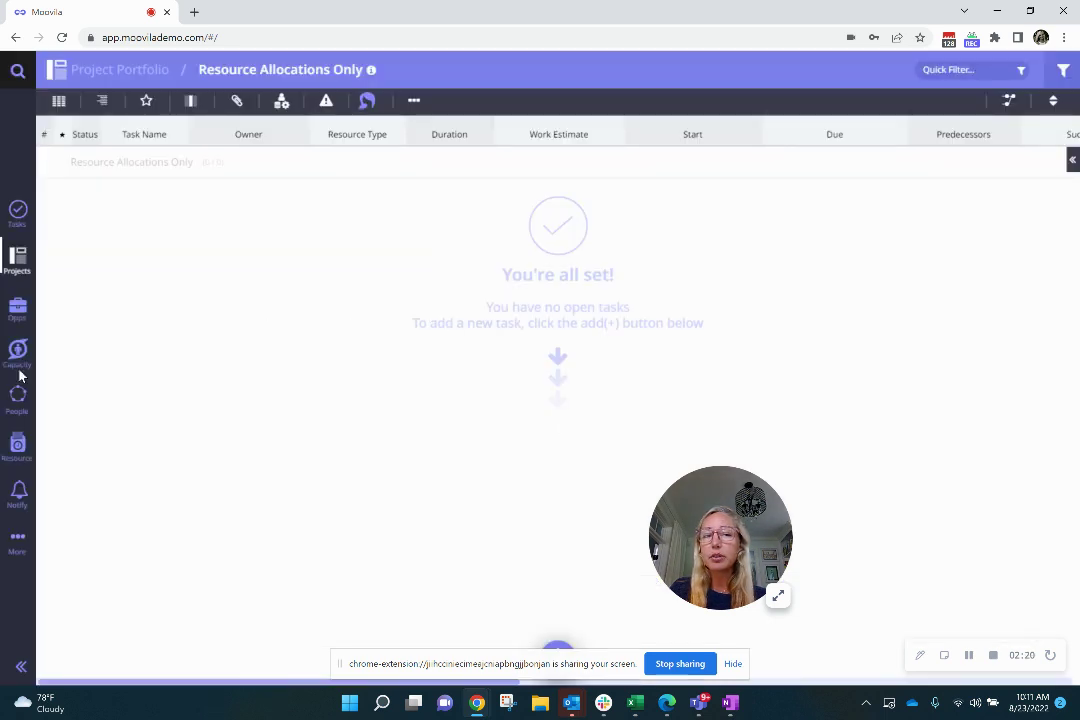
- Examine the Capacity Overview charts for the work remaining in September 2022, for the team and per user each week
{"action": "left_click", "coordinate": [18, 349]}
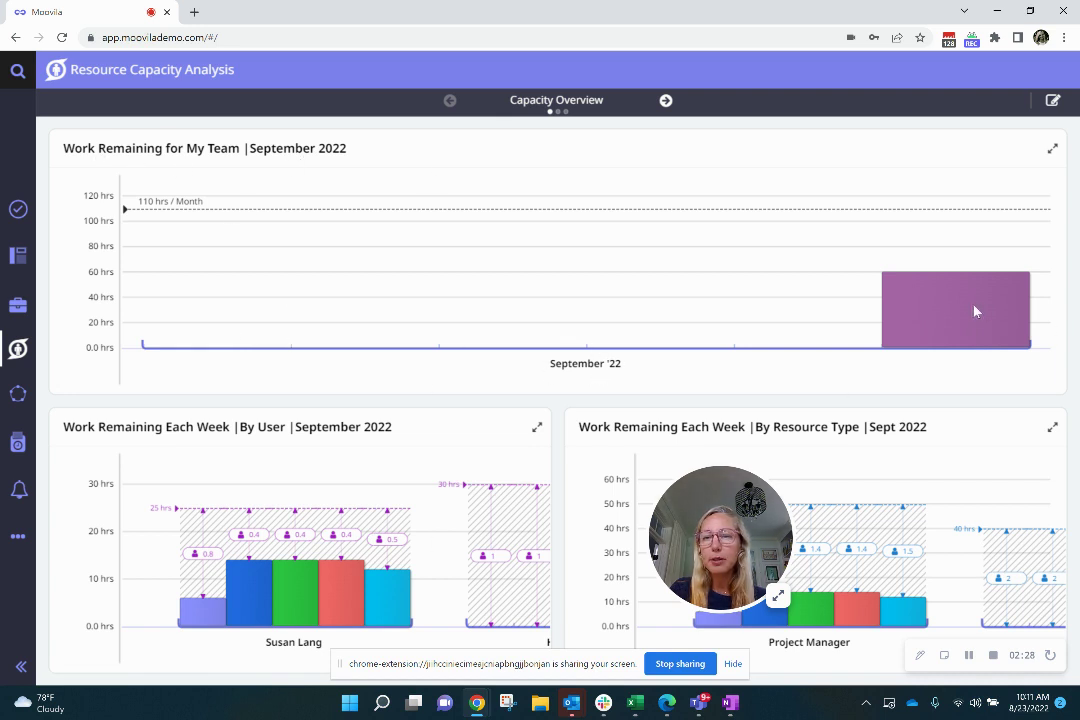
{"action": "mouse_move", "coordinate": [975, 311]}
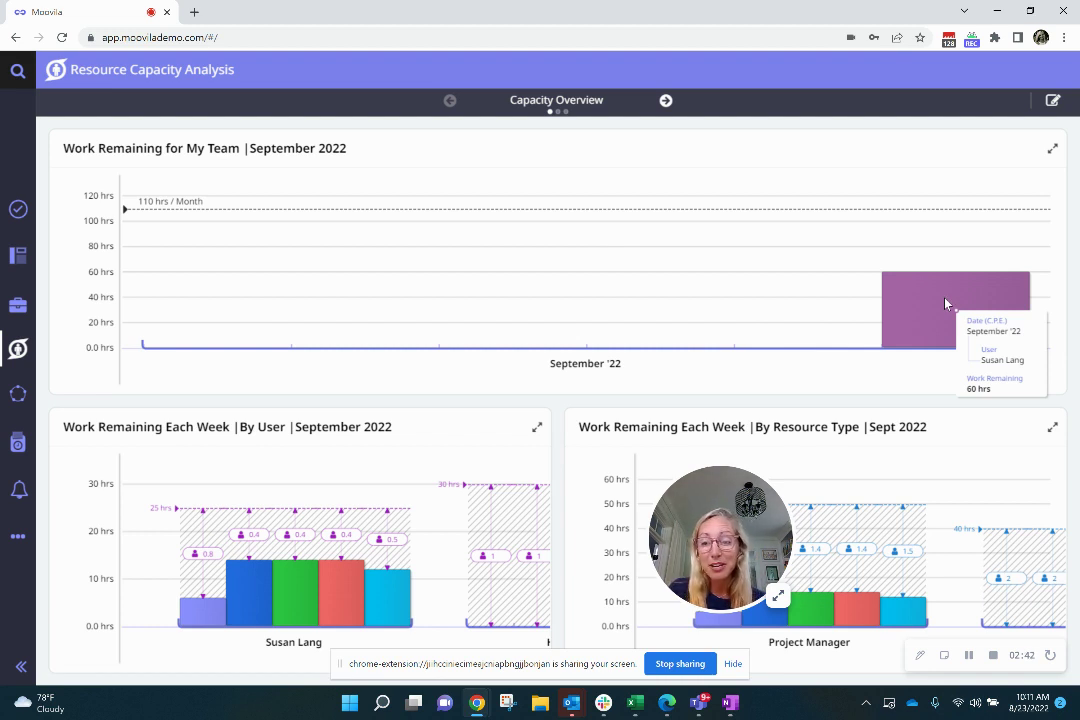
{"action": "mouse_move", "coordinate": [211, 614]}
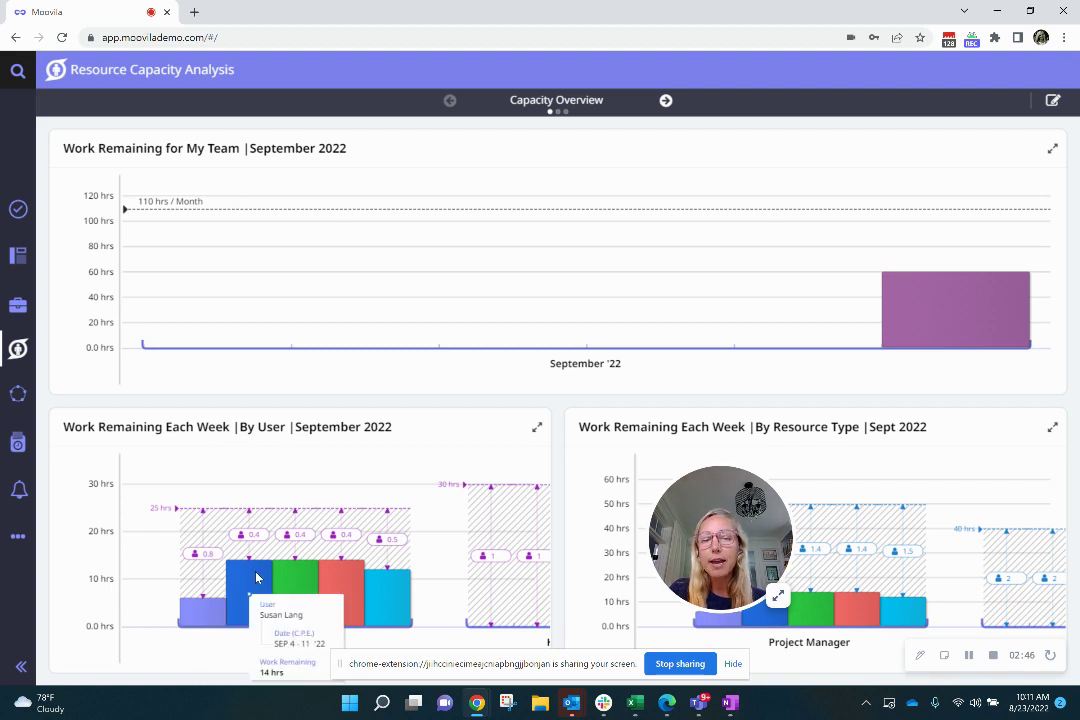
{"action": "mouse_move", "coordinate": [307, 577]}
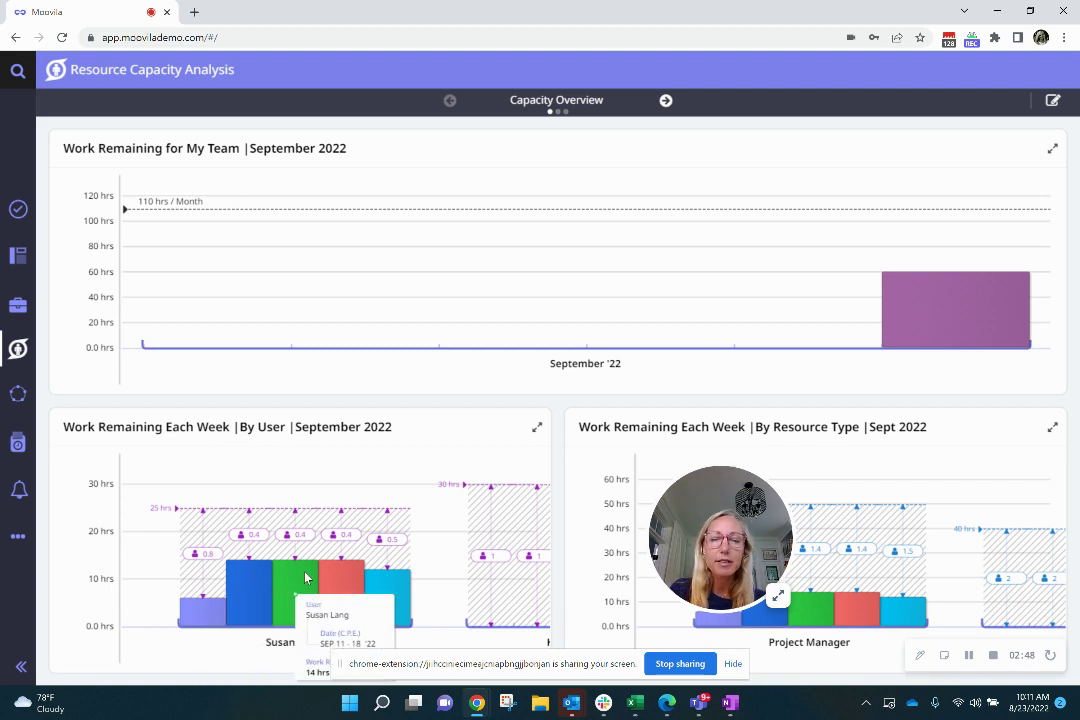
{"action": "mouse_move", "coordinate": [386, 590]}
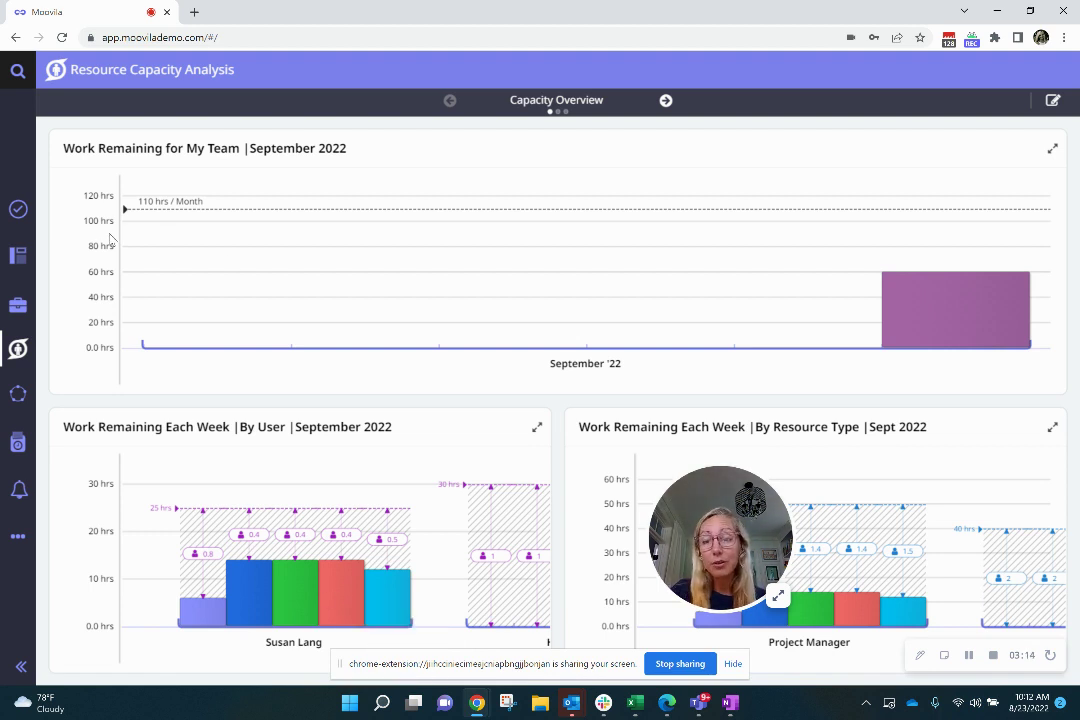
- Add three tasks named Task 1, Task 2 and Task 3 to the Resource Allocations Only project
{"action": "left_click", "coordinate": [30, 262]}
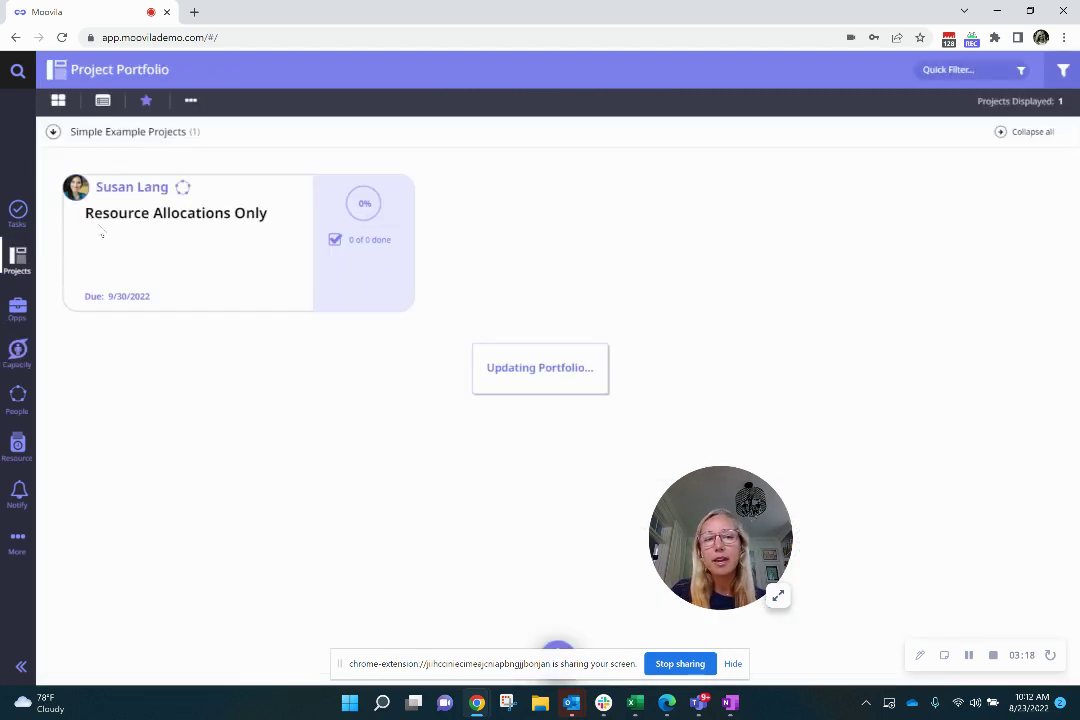
{"action": "left_click", "coordinate": [198, 251]}
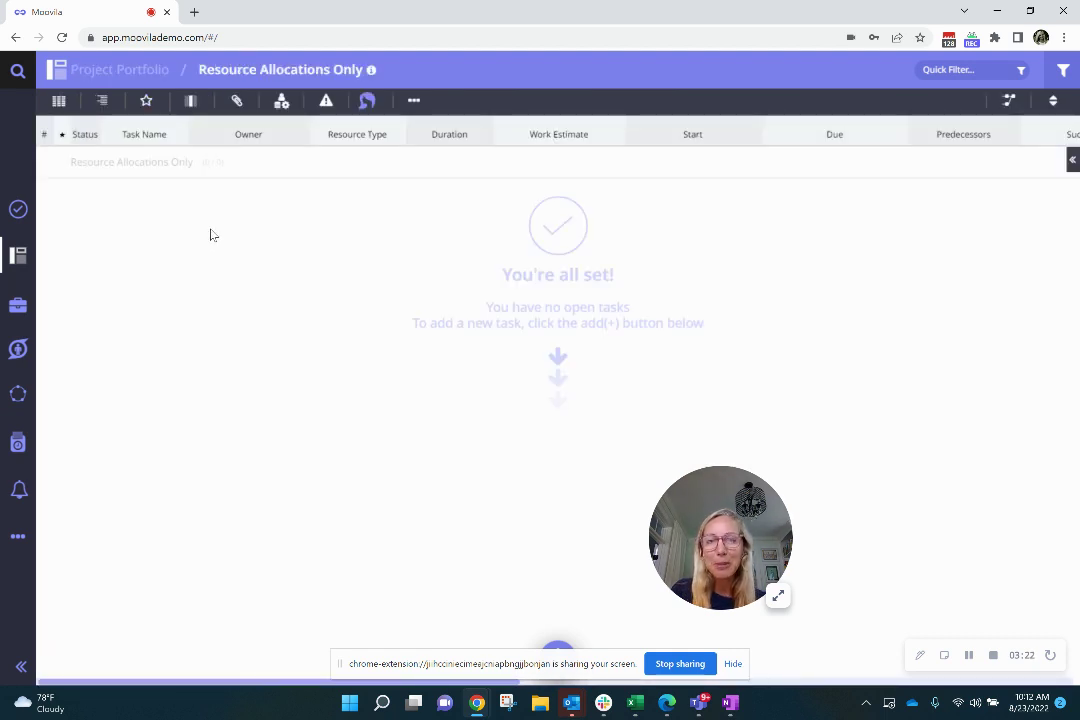
{"action": "left_click", "coordinate": [556, 645]}
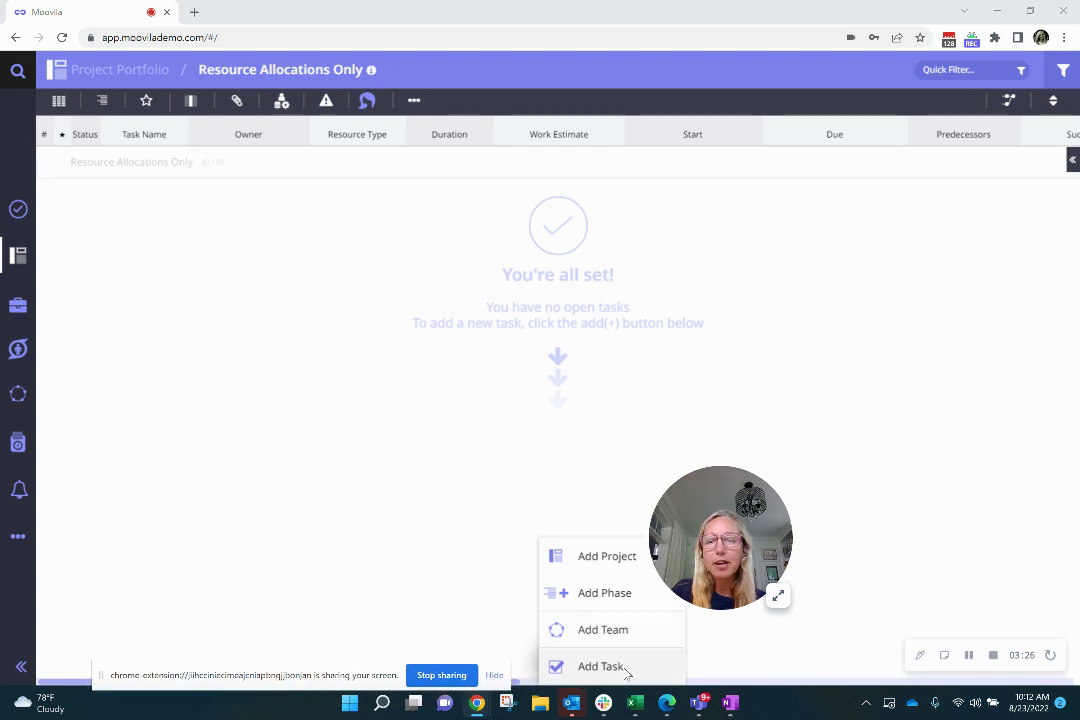
{"action": "left_click", "coordinate": [627, 675]}
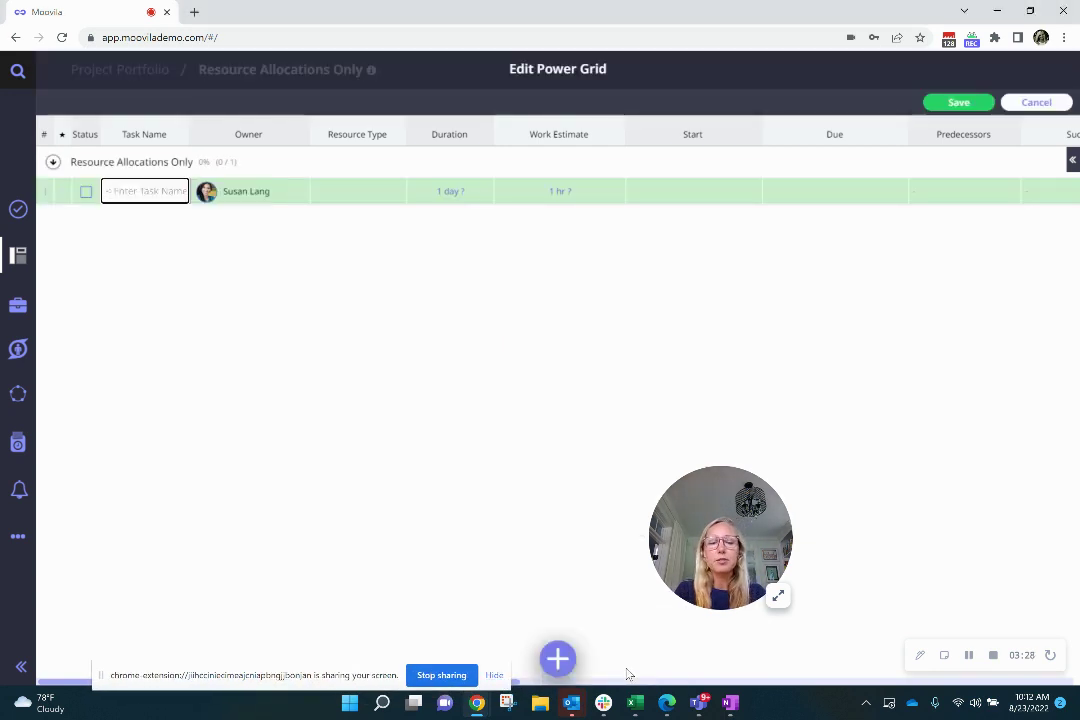
{"action": "type", "text": "Task 1"}
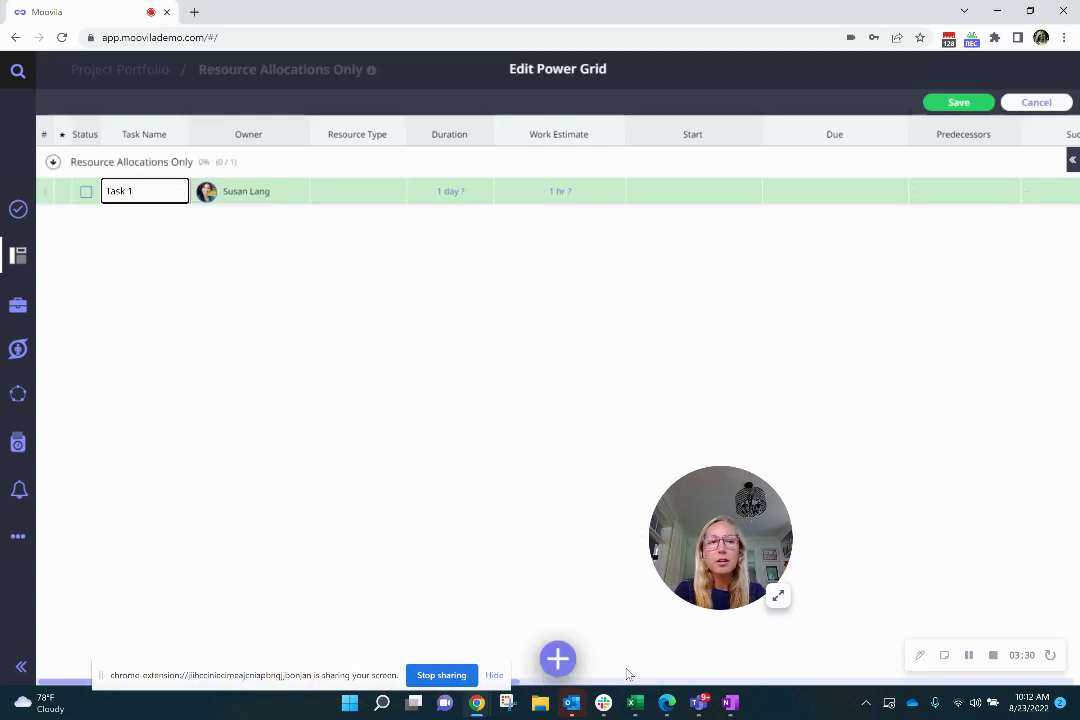
{"action": "key", "text": "Return"}
{"action": "type", "text": "TAsk"}
{"action": "key", "text": "BackSpace"}
{"action": "key", "text": "BackSpace"}
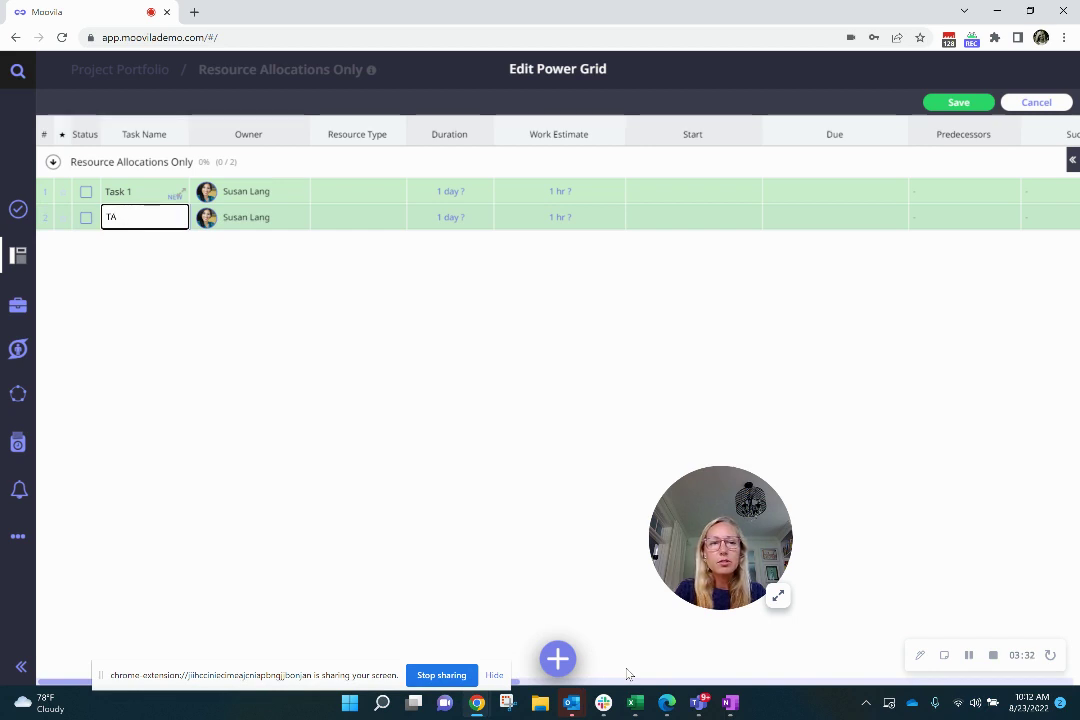
{"action": "type", "text": "2"}
{"action": "key", "text": "Return"}
{"action": "type", "text": "Task 3"}
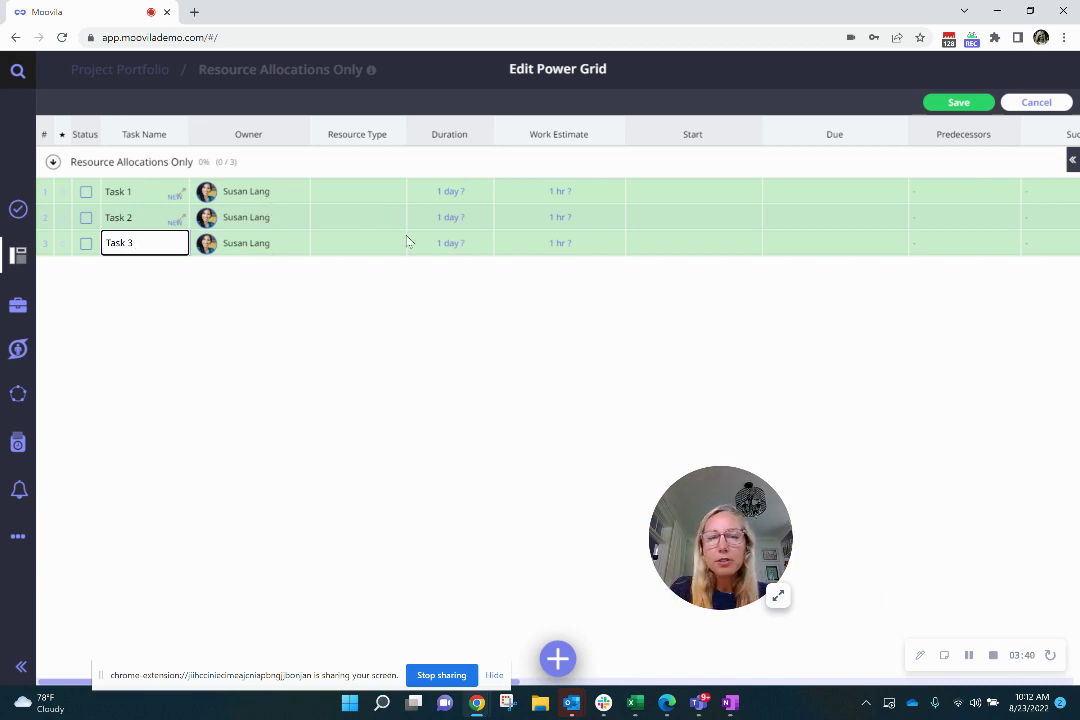
- Set the resource type of Task 1 to Project Manager and copy it to Task 2 and Task 3
{"action": "left_click", "coordinate": [326, 200]}
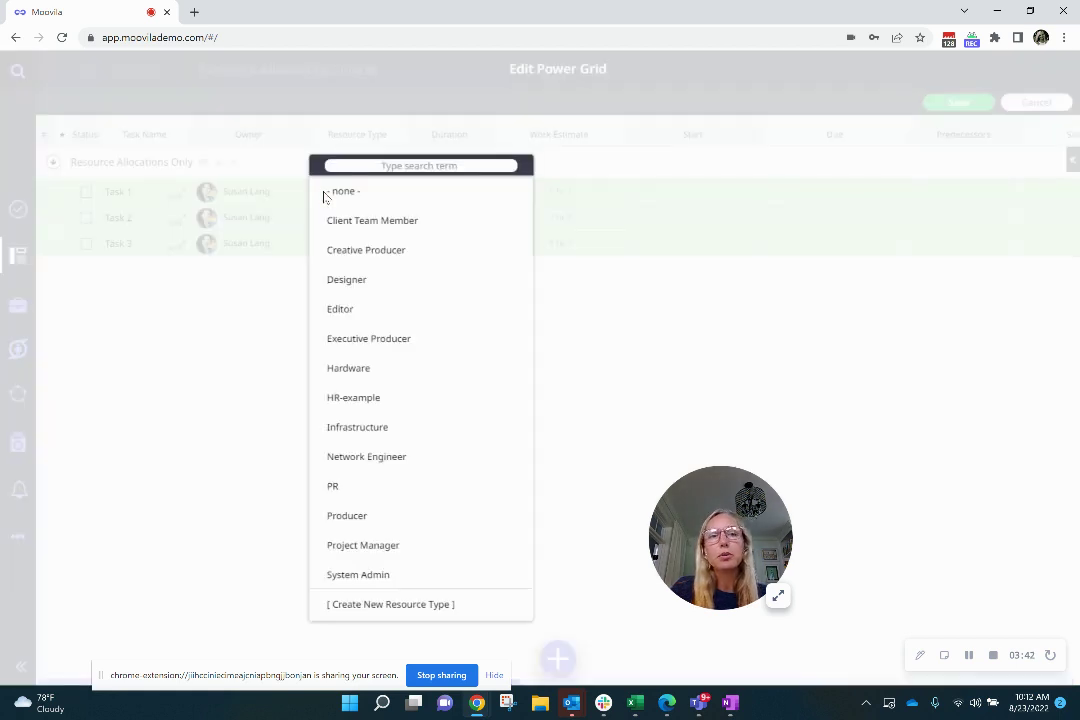
{"action": "left_click", "coordinate": [391, 545]}
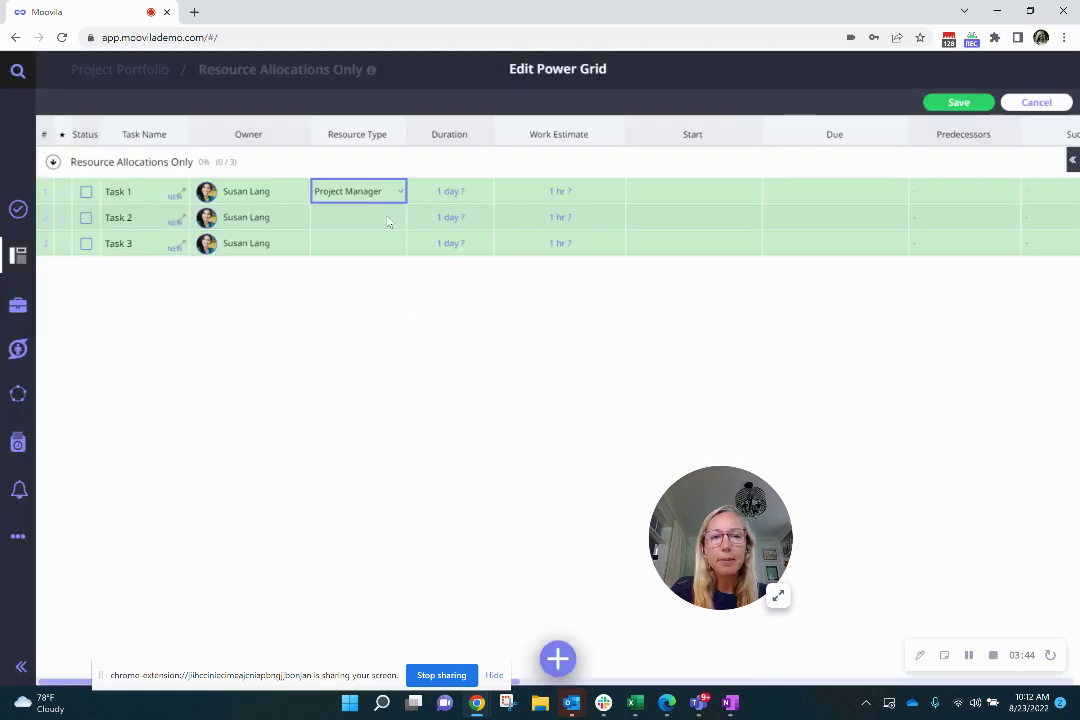
{"action": "right_click", "coordinate": [374, 189]}
{"action": "left_click", "coordinate": [422, 195]}
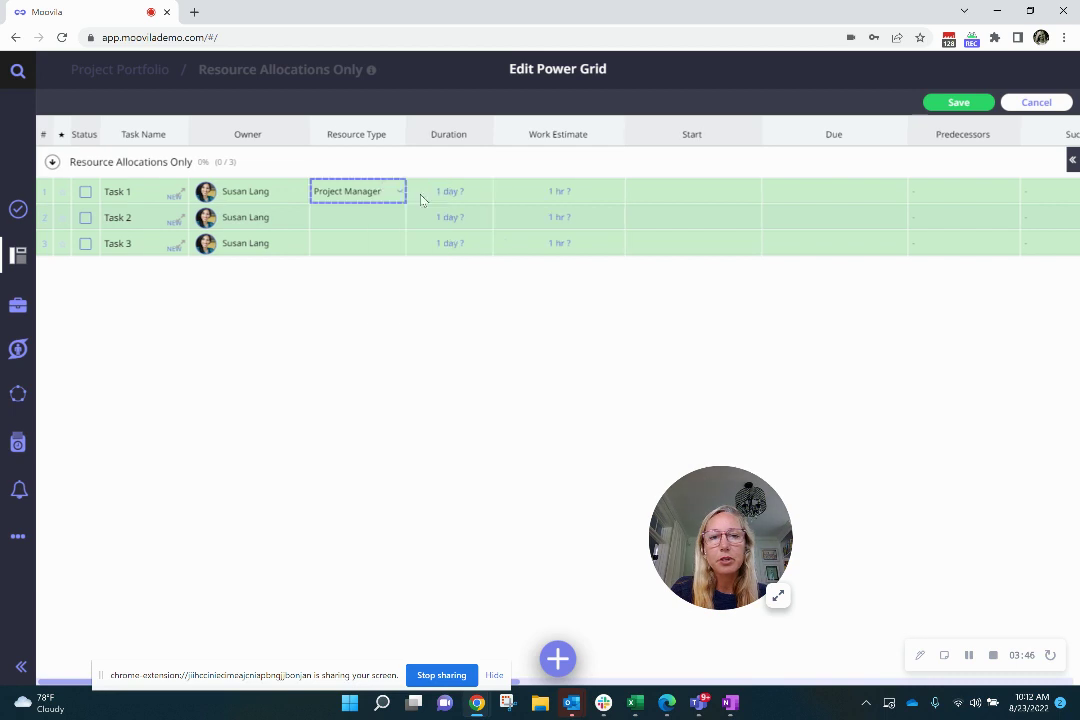
{"action": "left_click", "coordinate": [360, 219]}
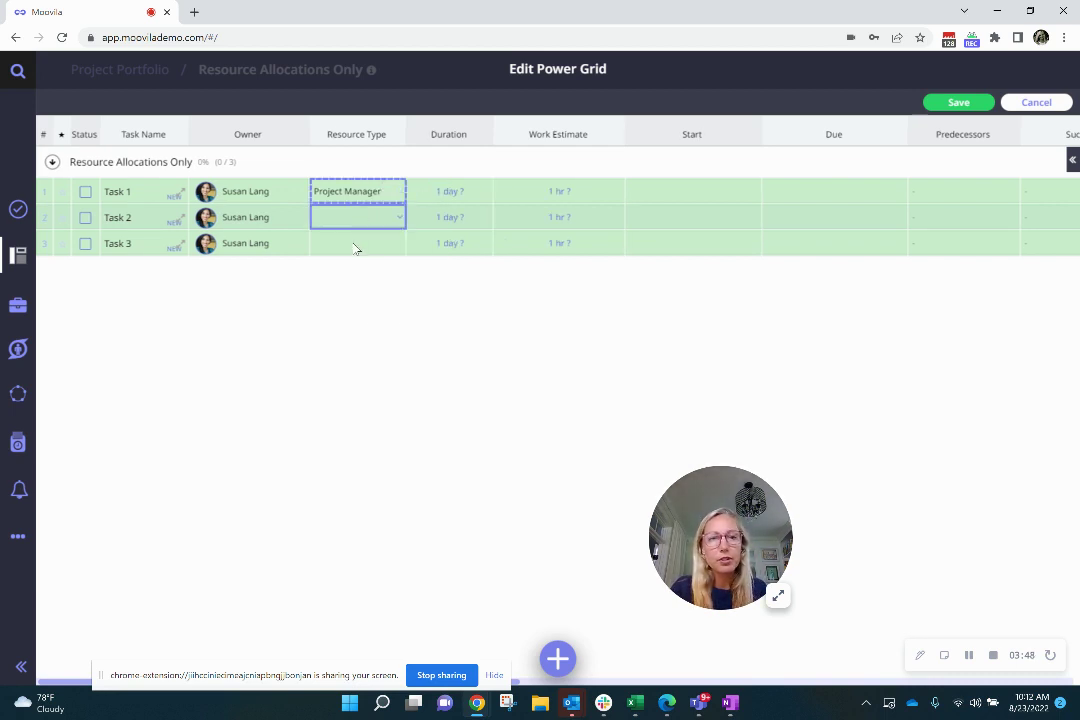
{"action": "left_click", "coordinate": [354, 246], "text": "shift"}
{"action": "key", "text": "ctrl+v"}
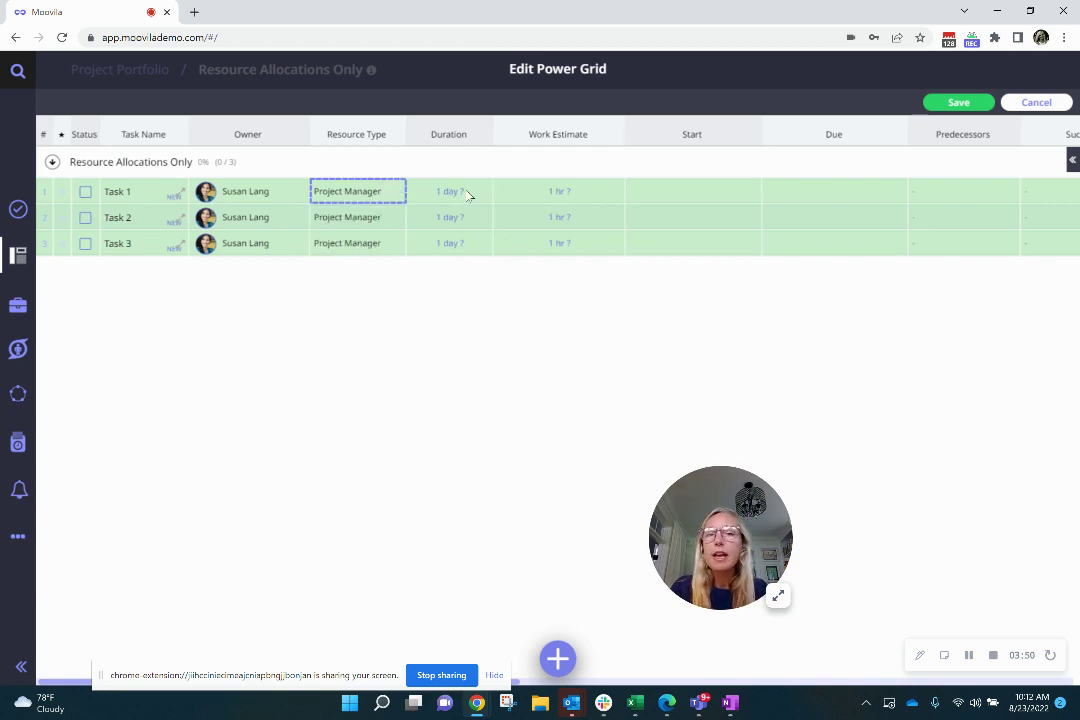
- Set the duration of Task 1 to 10 days and copy it to Task 2 and Task 3
{"action": "left_click", "coordinate": [482, 197]}
{"action": "left_click", "coordinate": [488, 196]}
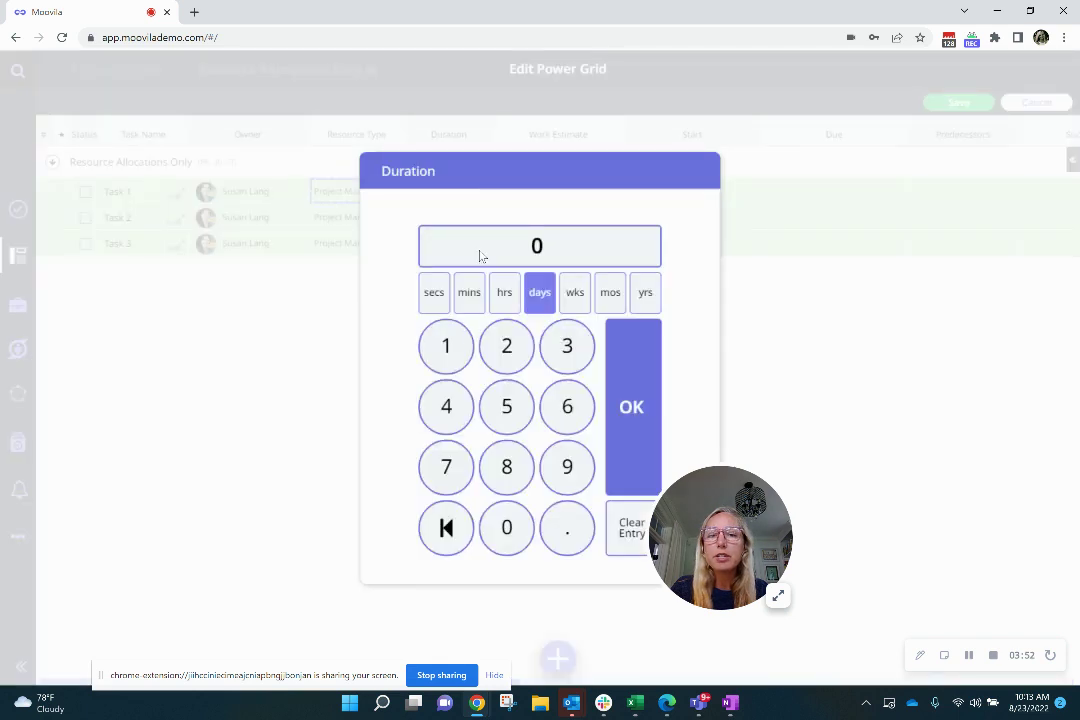
{"action": "left_click", "coordinate": [446, 346]}
{"action": "type", "text": "0"}
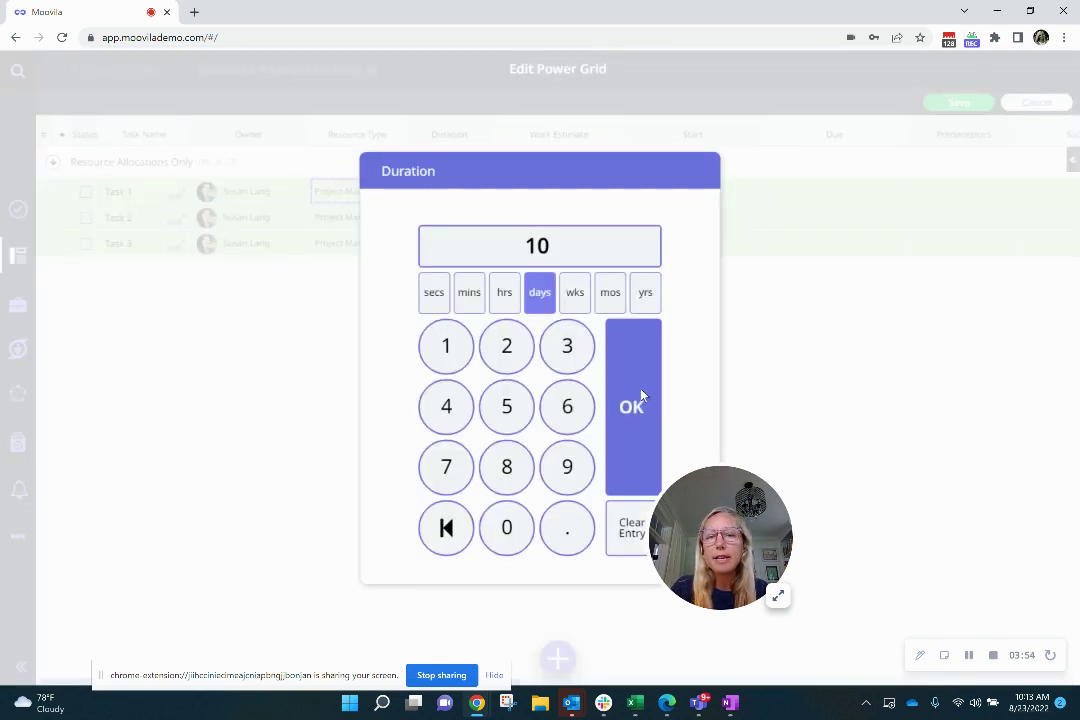
{"action": "left_click", "coordinate": [632, 406]}
{"action": "right_click", "coordinate": [476, 200]}
{"action": "left_click", "coordinate": [476, 194]}
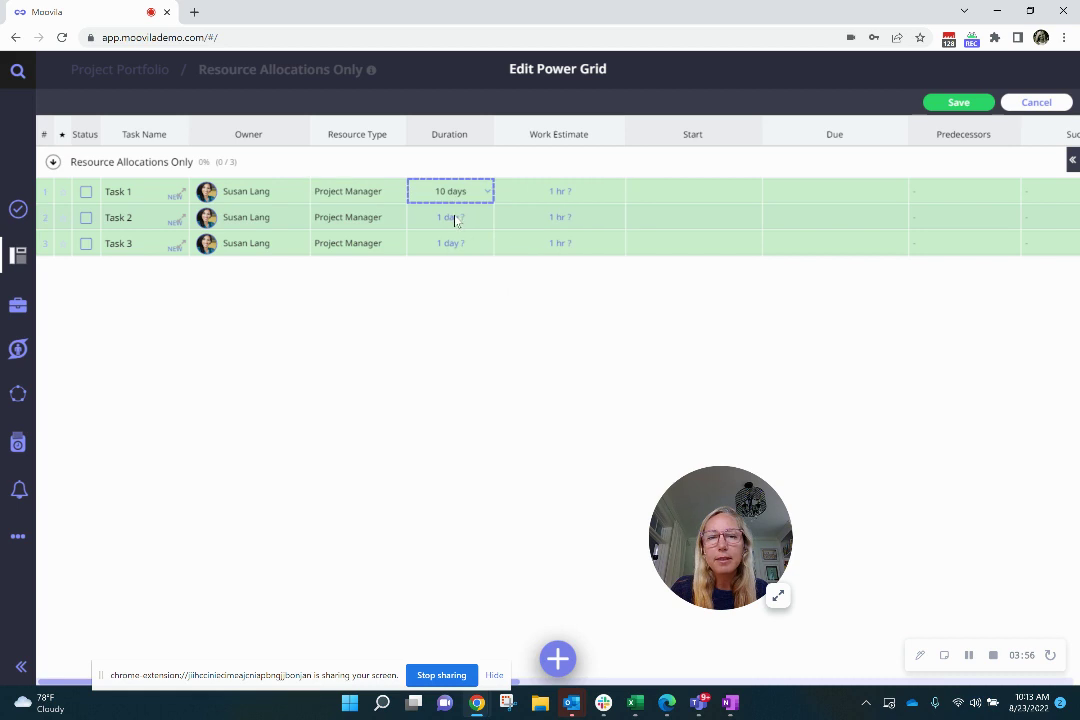
{"action": "left_click", "coordinate": [456, 219]}
{"action": "left_click", "coordinate": [458, 247], "text": "shift"}
{"action": "key", "text": "ctrl+v"}
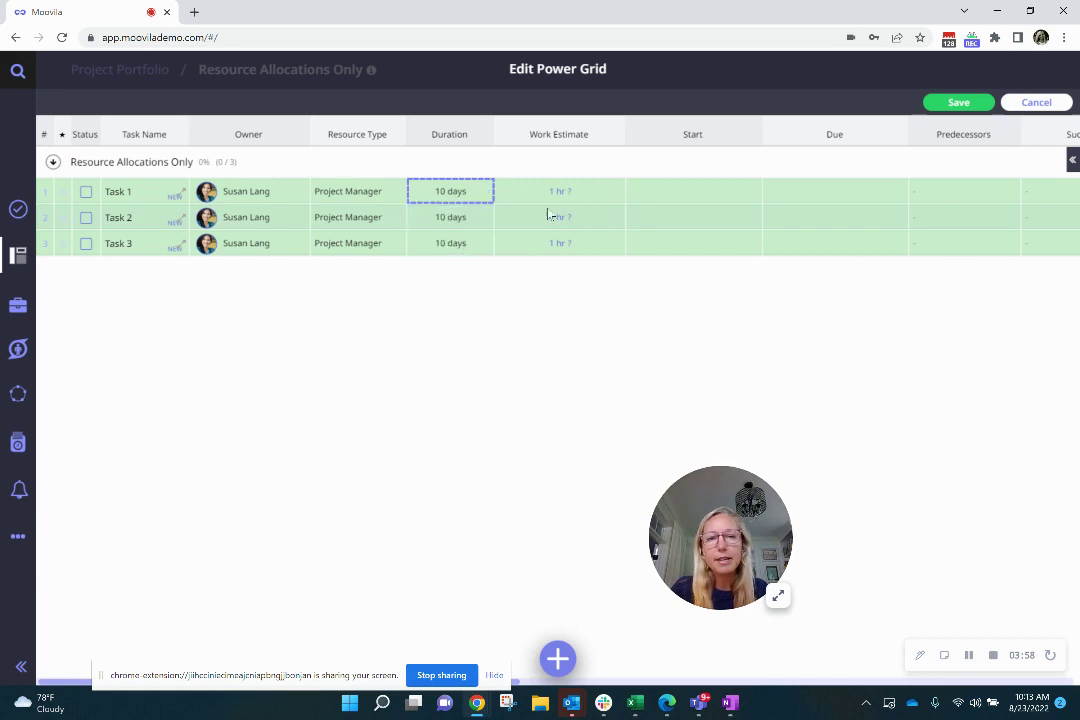
- Set the work estimate of Task 1 to 25 hrs, copy it to Task 2 and Task 3, and save the grid
{"action": "left_click", "coordinate": [575, 197]}
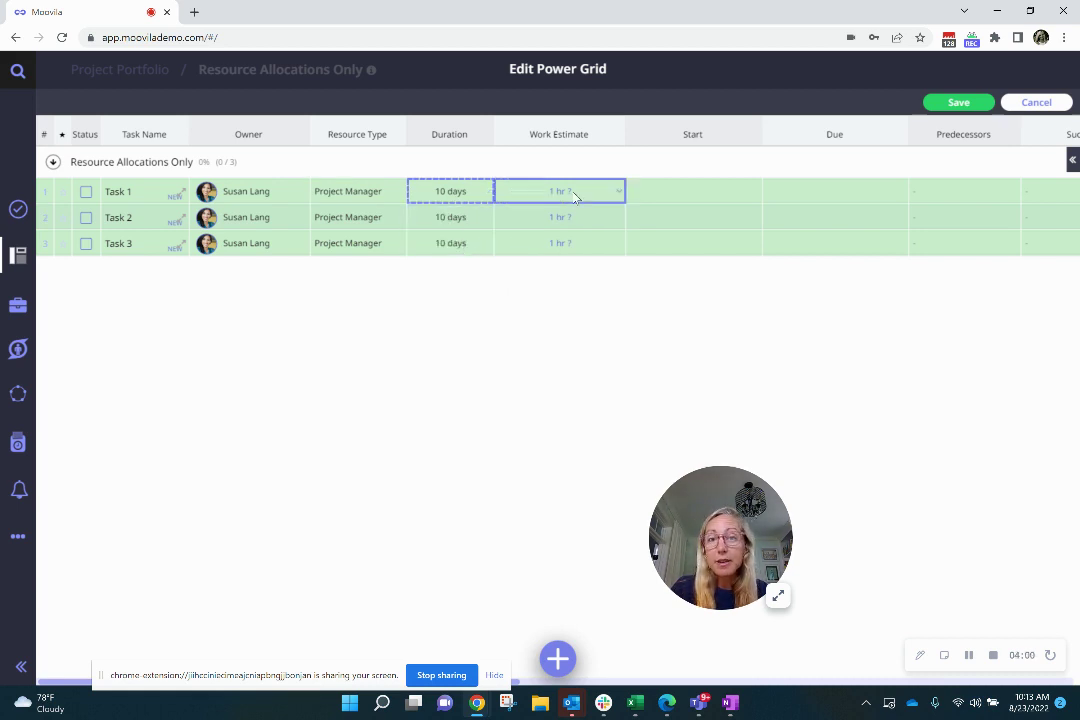
{"action": "left_click", "coordinate": [575, 197]}
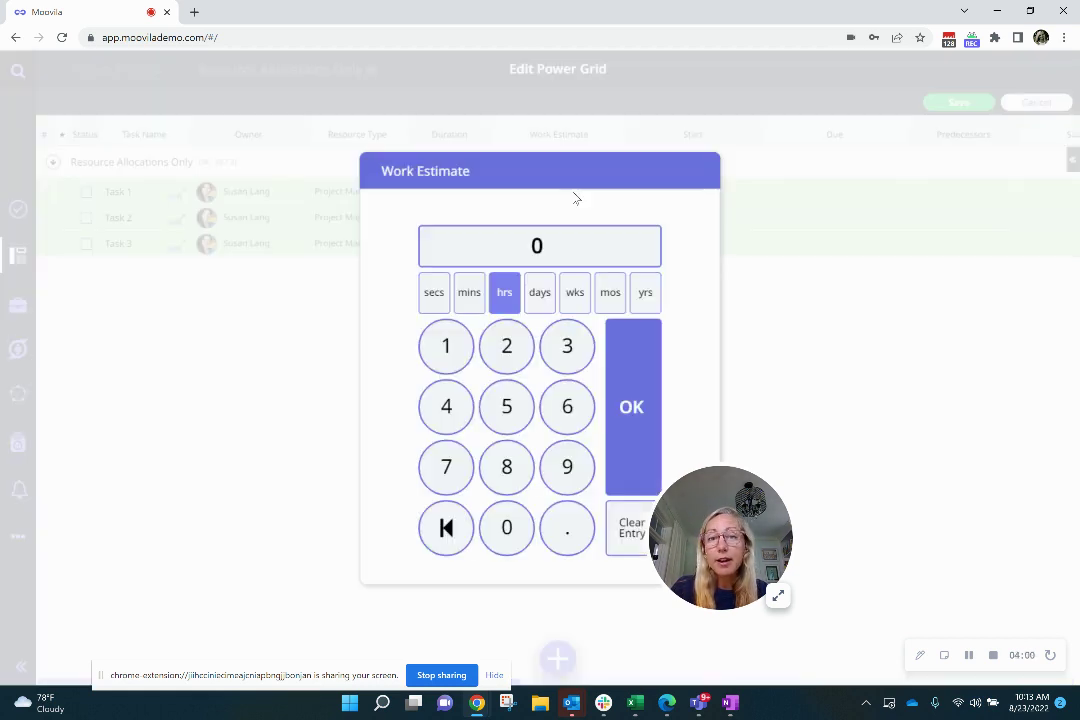
{"action": "left_click", "coordinate": [507, 349]}
{"action": "left_click", "coordinate": [507, 410]}
{"action": "left_click", "coordinate": [624, 394]}
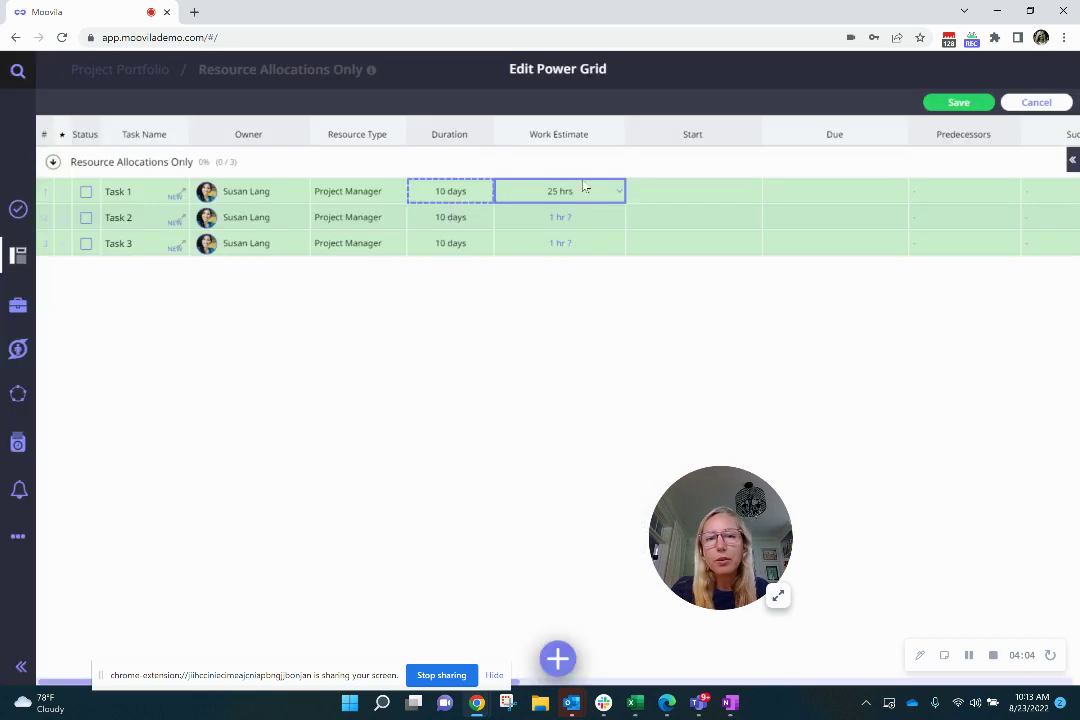
{"action": "right_click", "coordinate": [572, 197]}
{"action": "left_click", "coordinate": [588, 195]}
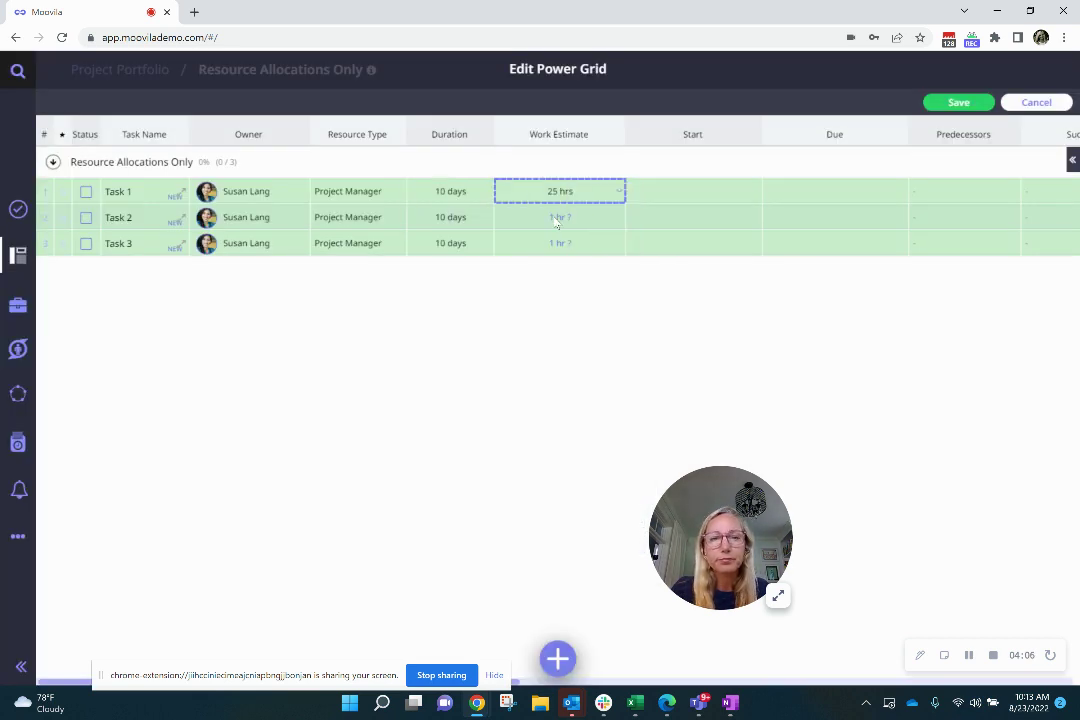
{"action": "left_click", "coordinate": [558, 222]}
{"action": "left_click_drag", "start_coordinate": [558, 240], "coordinate": [562, 248]}
{"action": "key", "text": "ctrl+v"}
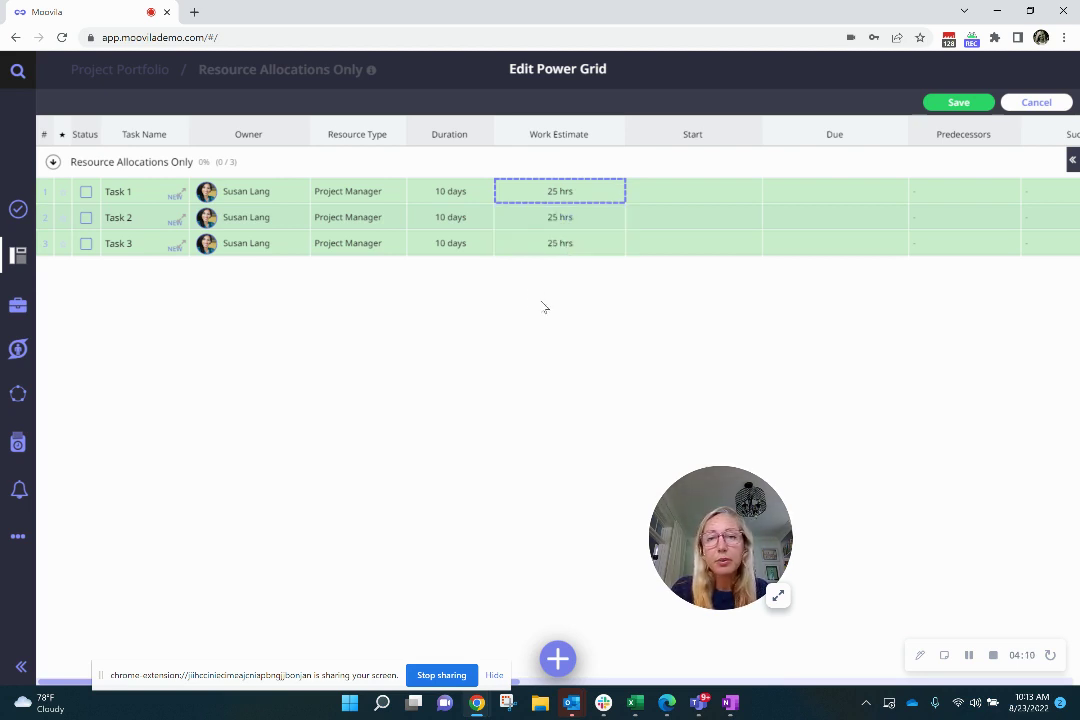
{"action": "left_click", "coordinate": [958, 103]}
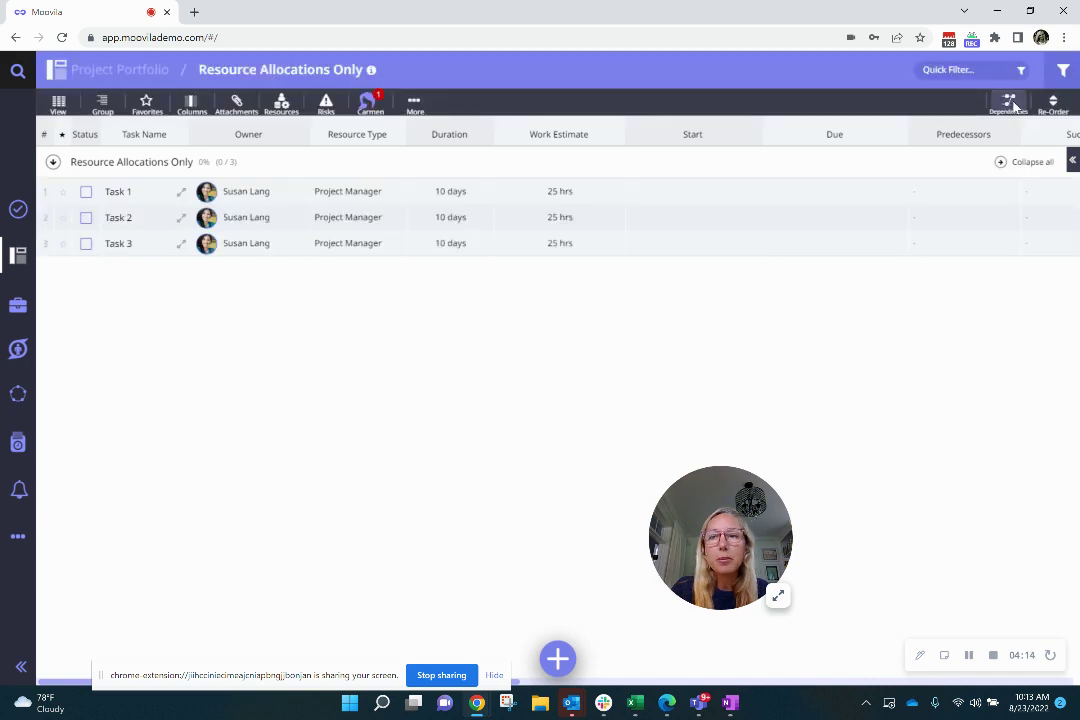
- Make Task 1 the predecessor of Task 2, and Task 2 the predecessor of Task 3
{"action": "left_click", "coordinate": [1010, 103]}
{"action": "left_click", "coordinate": [417, 217]}
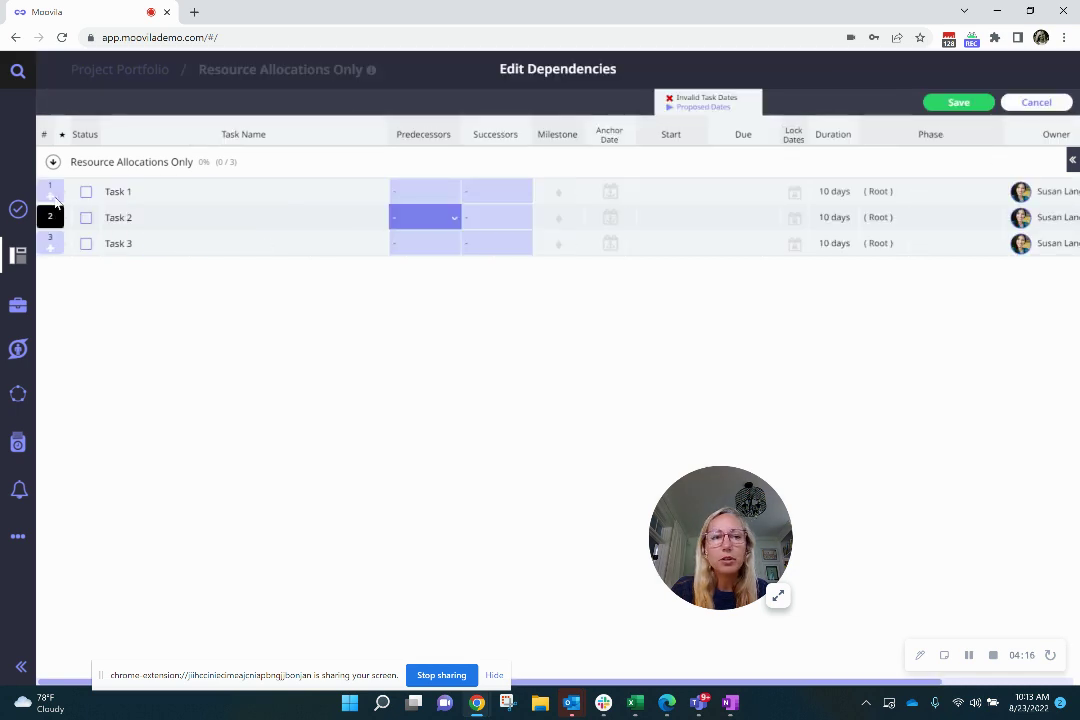
{"action": "left_click", "coordinate": [46, 192]}
{"action": "left_click", "coordinate": [426, 244]}
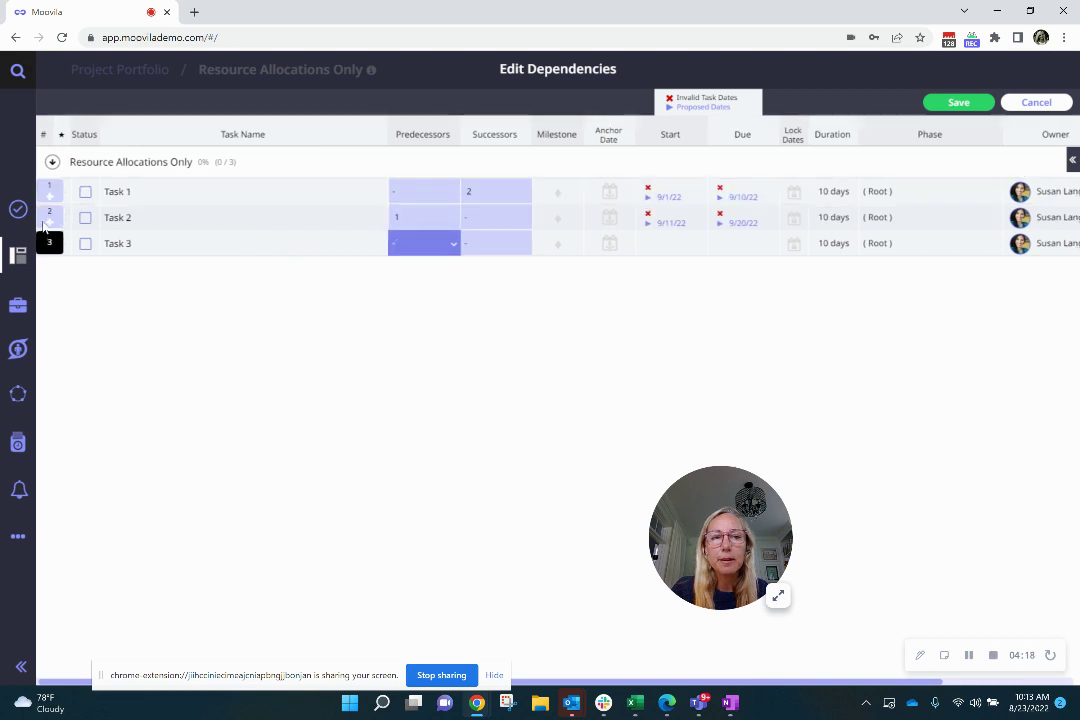
{"action": "left_click", "coordinate": [48, 217]}
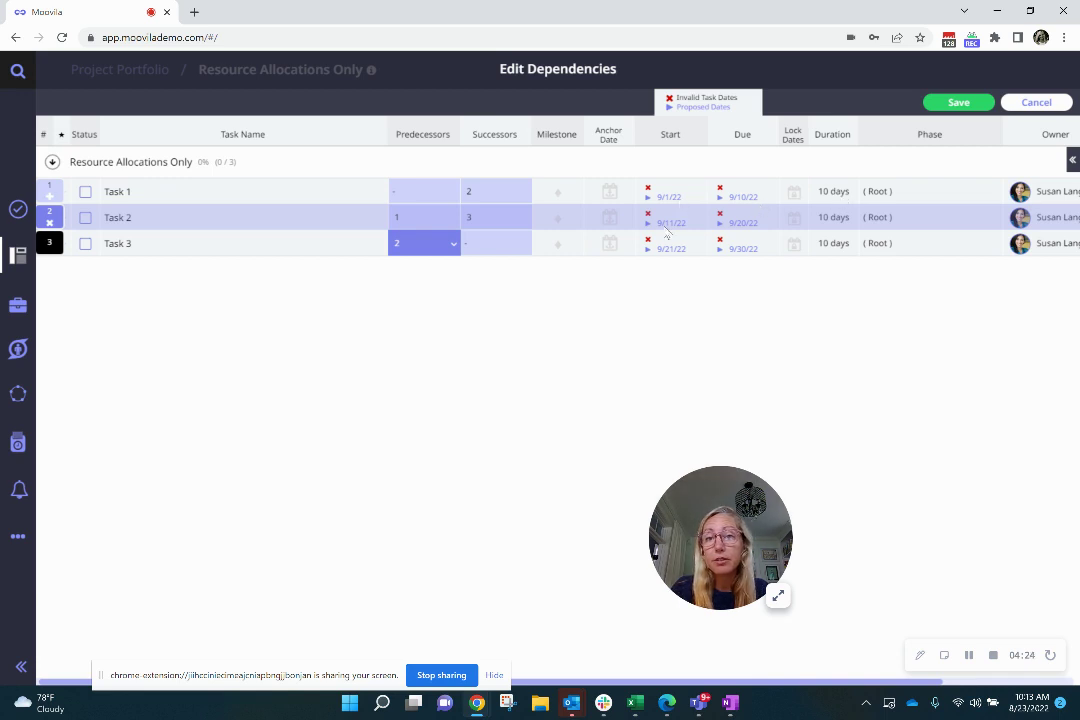
- Save the dependencies and update all three tasks with their proposed dates, leaving change notifications off
{"action": "left_click", "coordinate": [956, 104]}
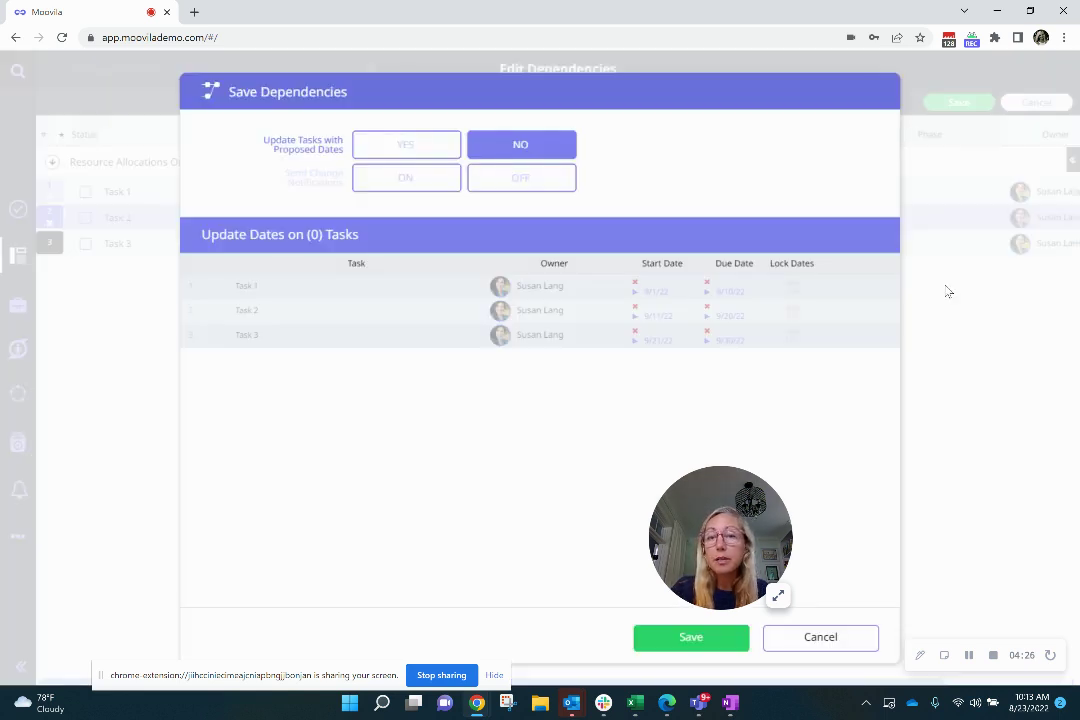
{"action": "left_click", "coordinate": [395, 146]}
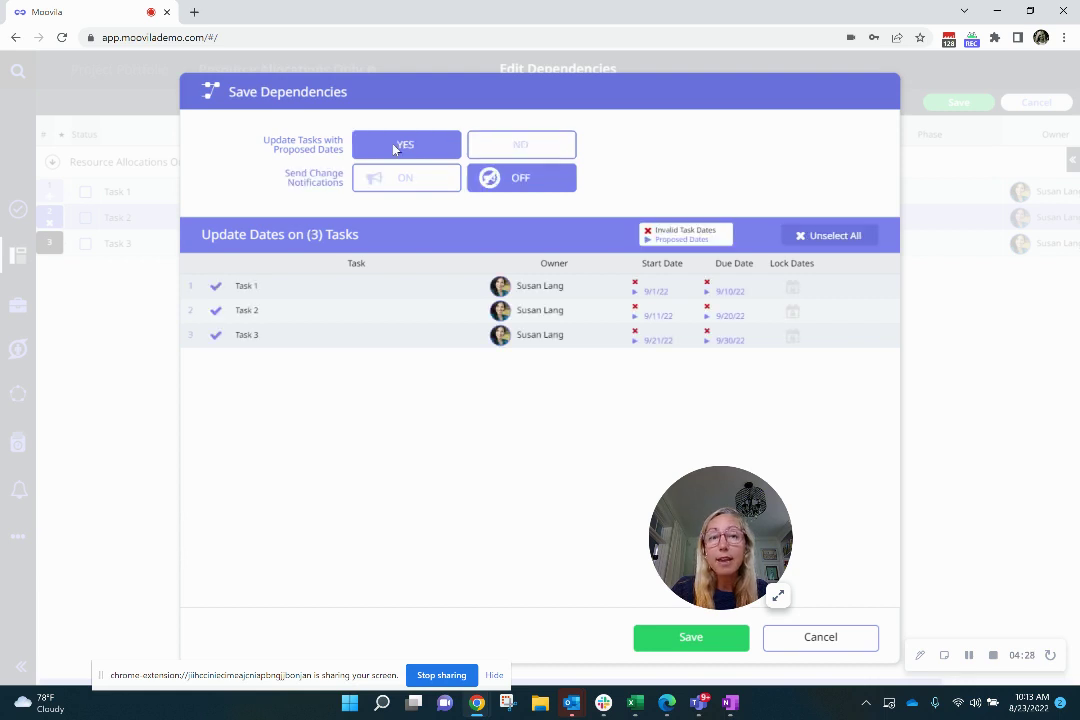
{"action": "left_click", "coordinate": [688, 636]}
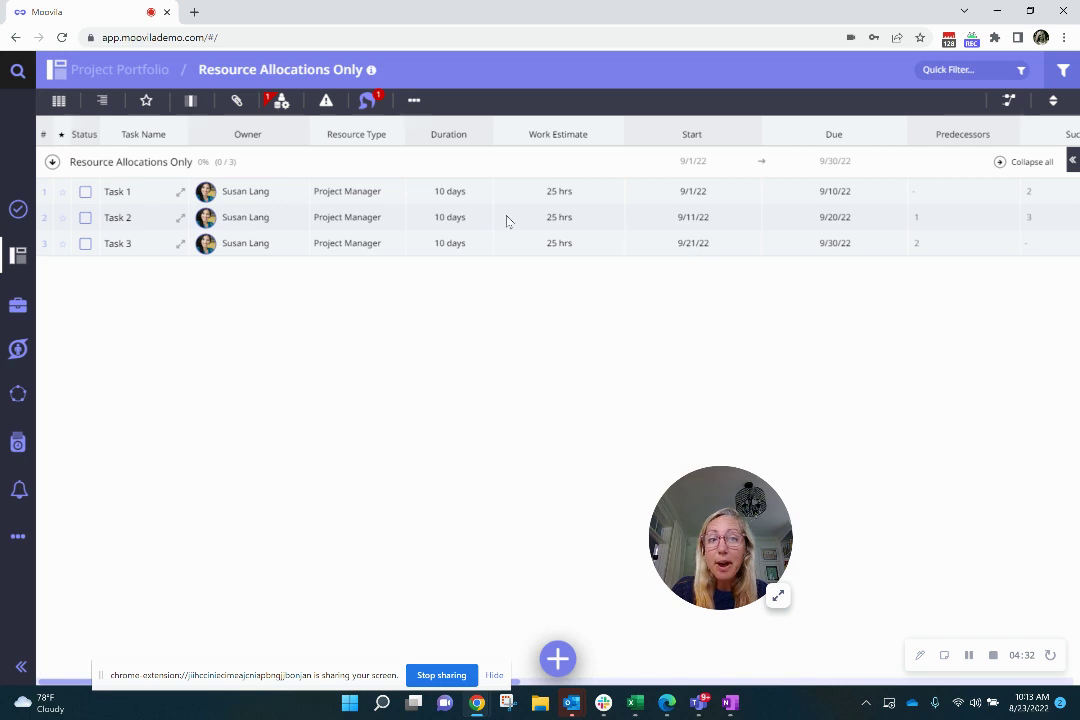
- Switch the project to the Critical Path Engine view
{"action": "left_click", "coordinate": [58, 103]}
{"action": "left_click", "coordinate": [87, 163]}
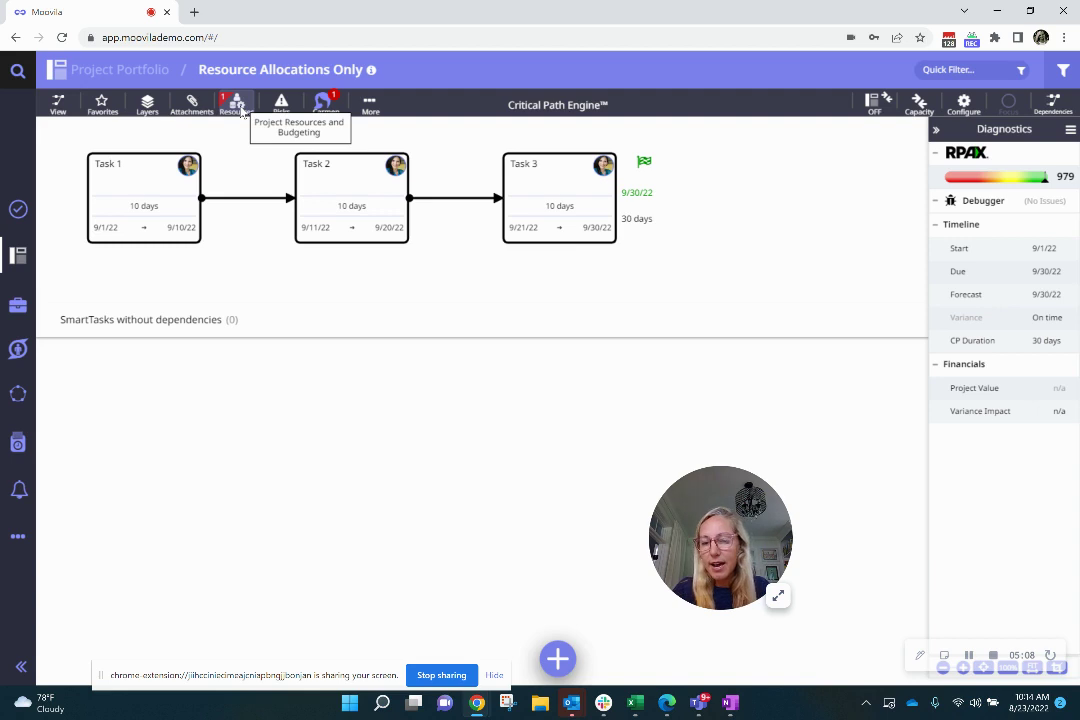
- Examine the tasks allocated to the Project Manager line in the resource budget and compare their hours and cost with the budgeted amounts
{"action": "left_click", "coordinate": [238, 104]}
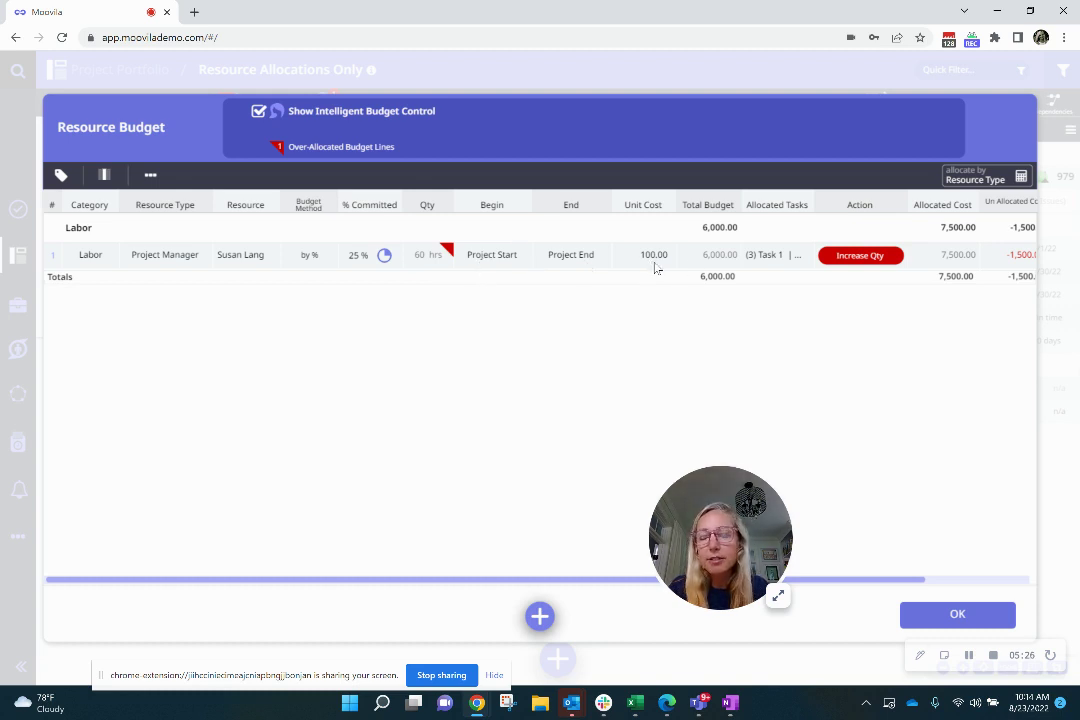
{"action": "left_click", "coordinate": [782, 257]}
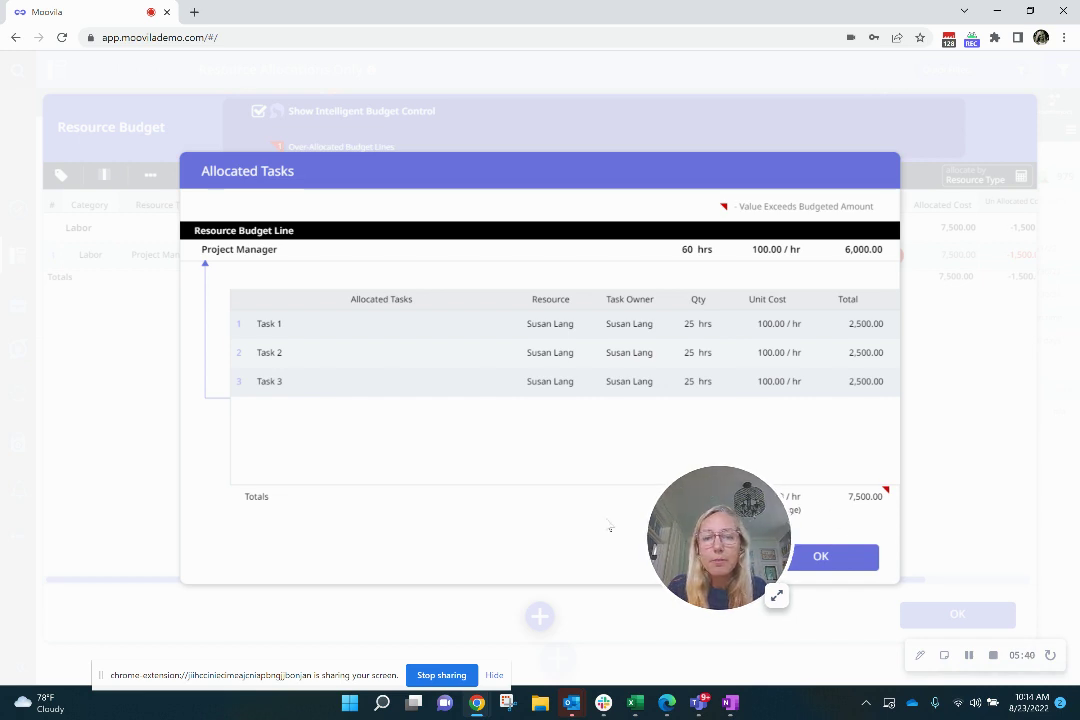
{"action": "left_click_drag", "start_coordinate": [656, 522], "coordinate": [147, 511]}
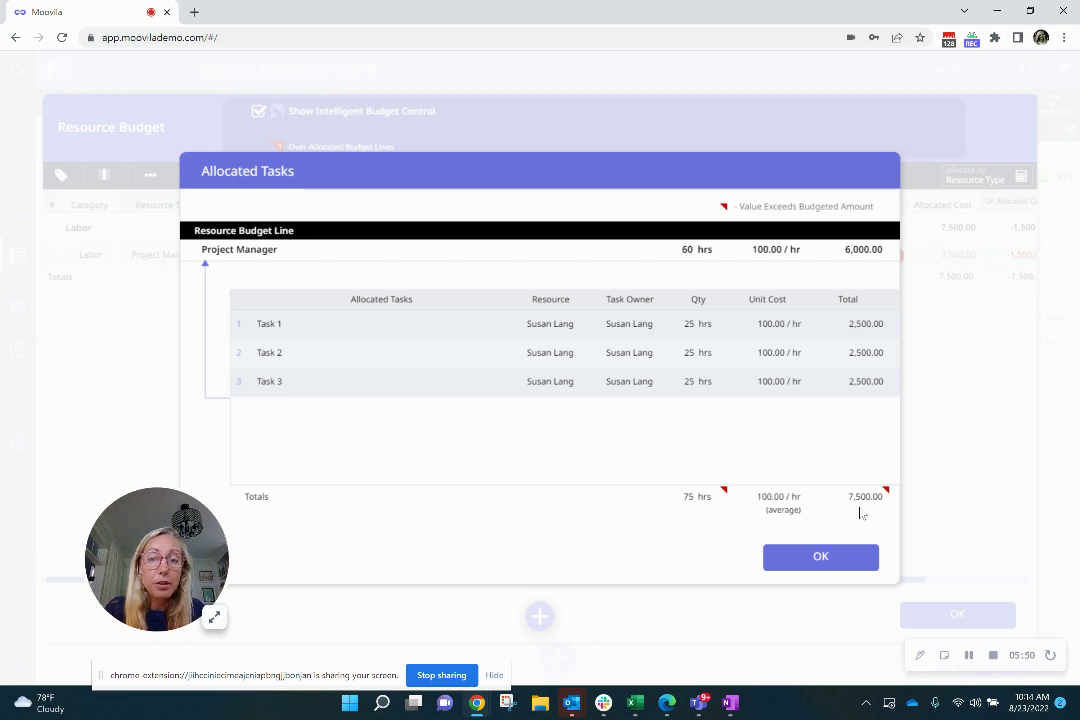
{"action": "left_click", "coordinate": [832, 560]}
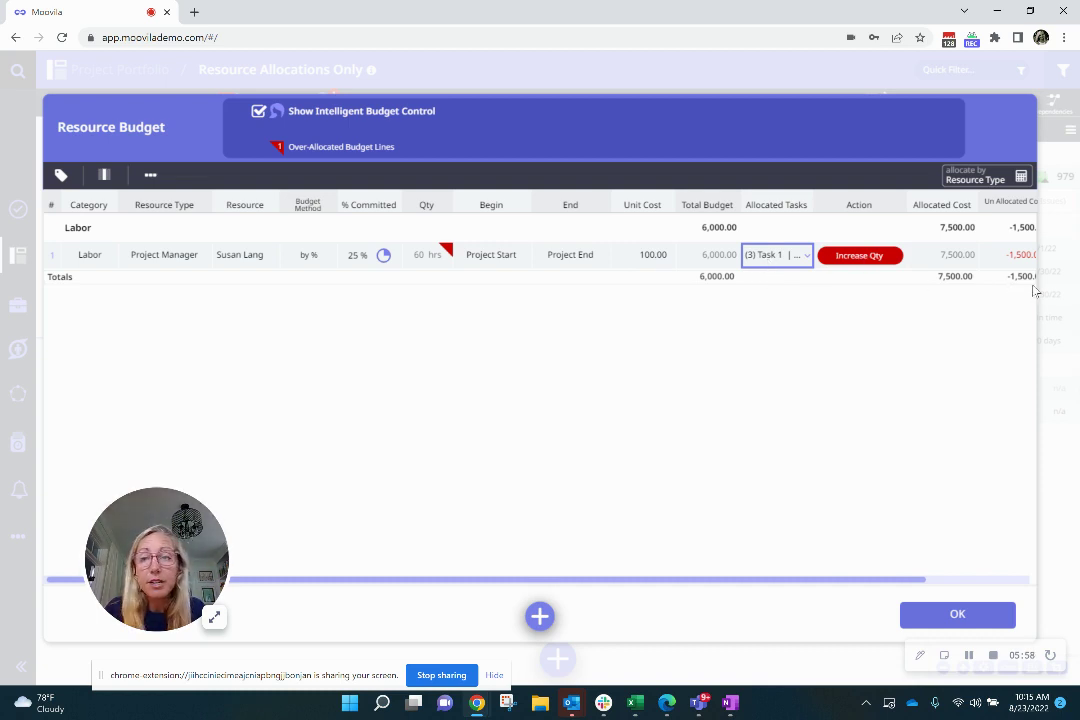
- Increase the Project Manager line's quantity by 15 hrs to 75 hrs and save the resource budget
{"action": "left_click", "coordinate": [862, 256]}
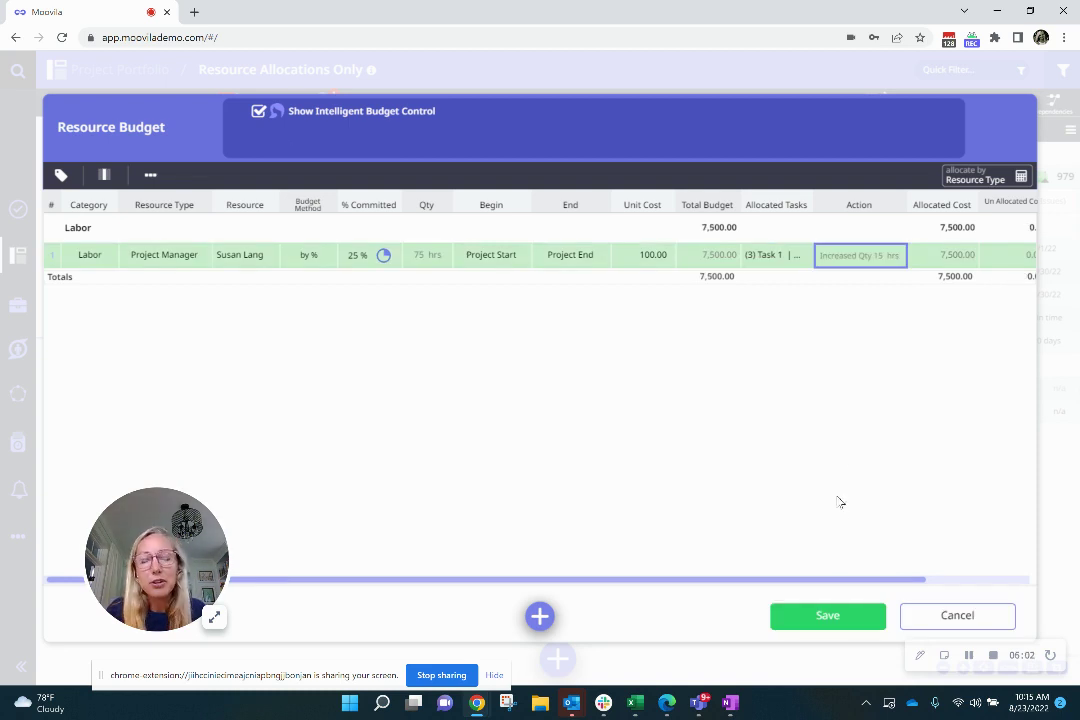
{"action": "left_click", "coordinate": [844, 616]}
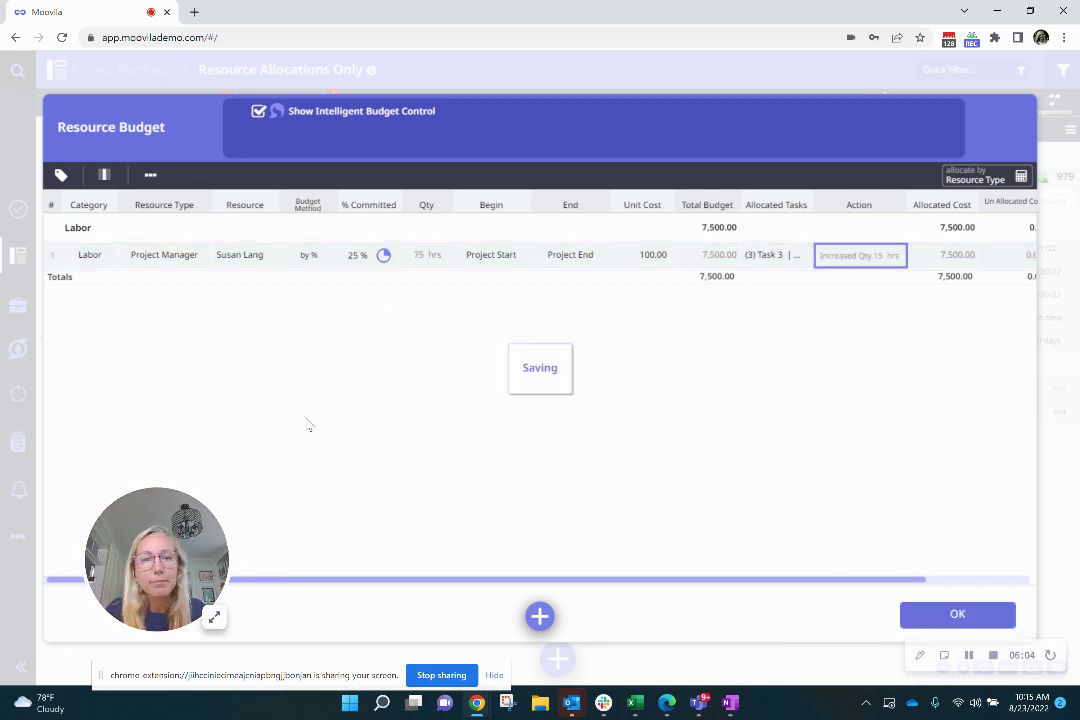